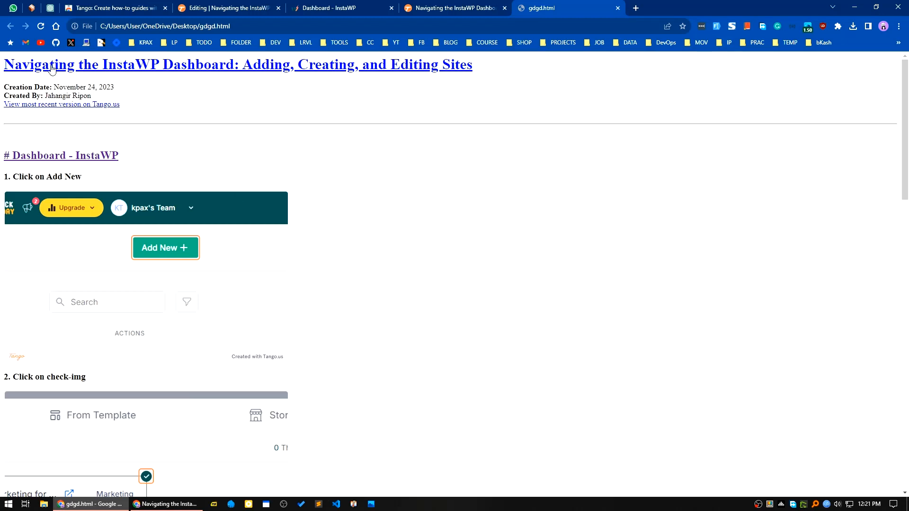
Review the InstaWP dashboard guide's steps in both the exported HTML file and the shared Tango web page.
scroll(188, 189, "down", 5)
scroll(239, 225, "up", 5)
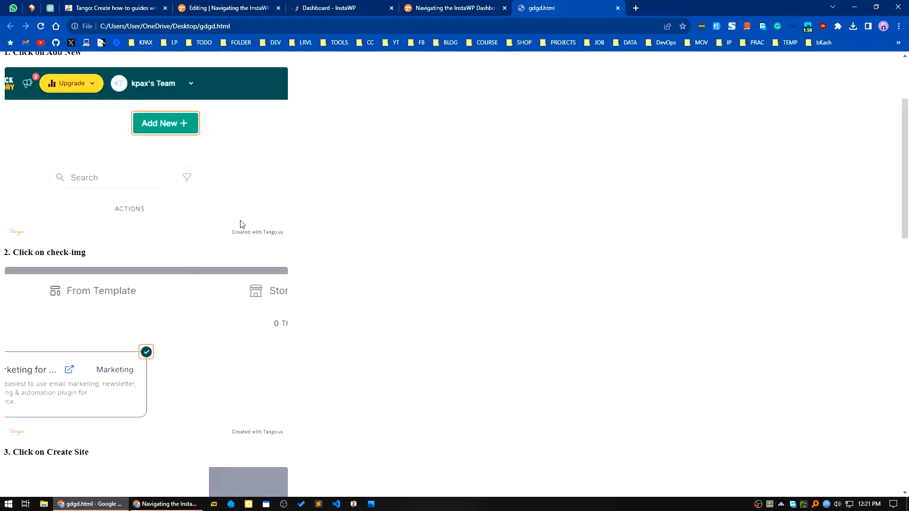
scroll(250, 295, "down", 2)
scroll(250, 294, "down", 15)
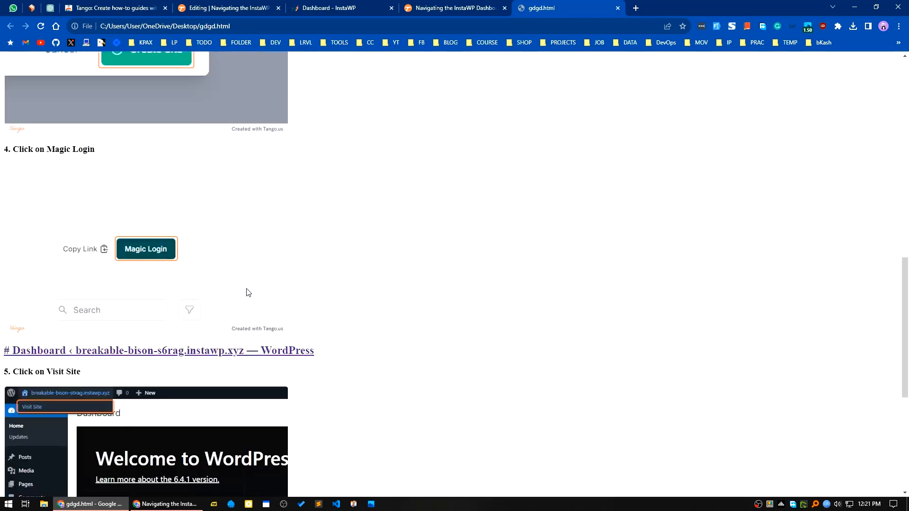
left_click(166, 504)
scroll(377, 287, "down", 14)
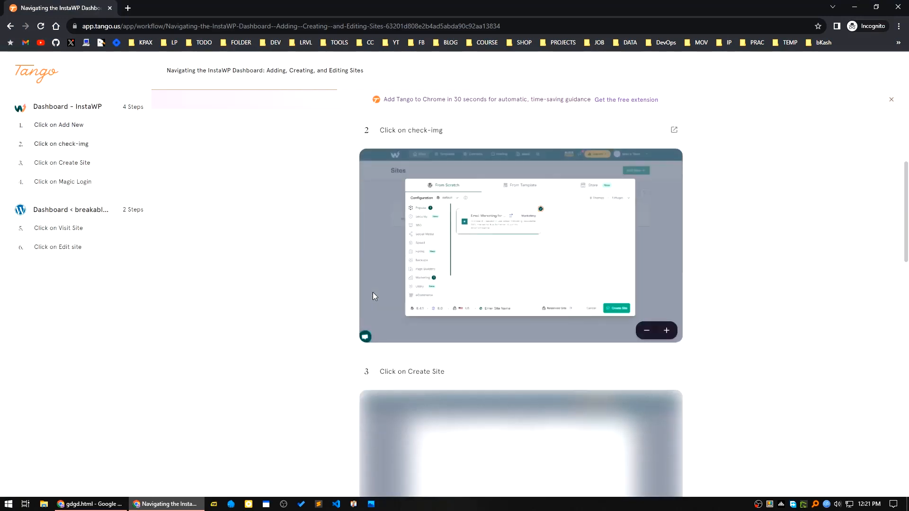
scroll(374, 296, "down", 5)
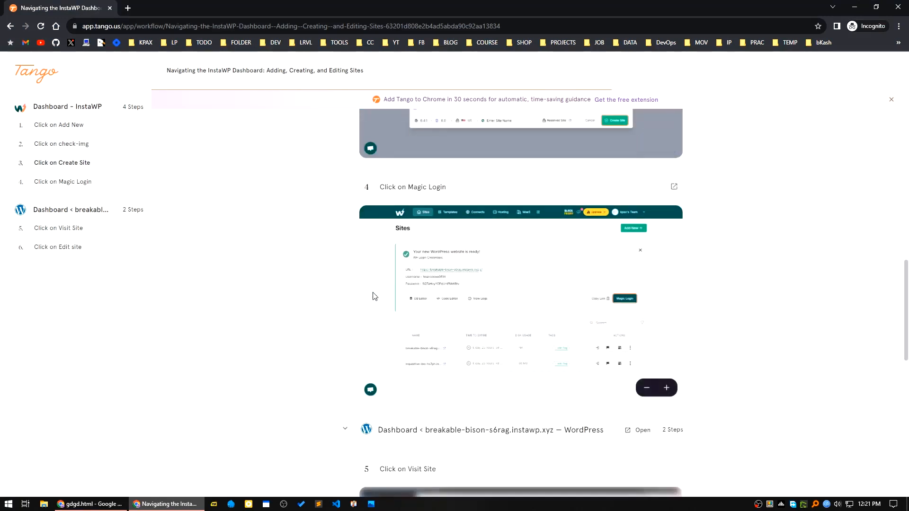
scroll(452, 306, "down", 12)
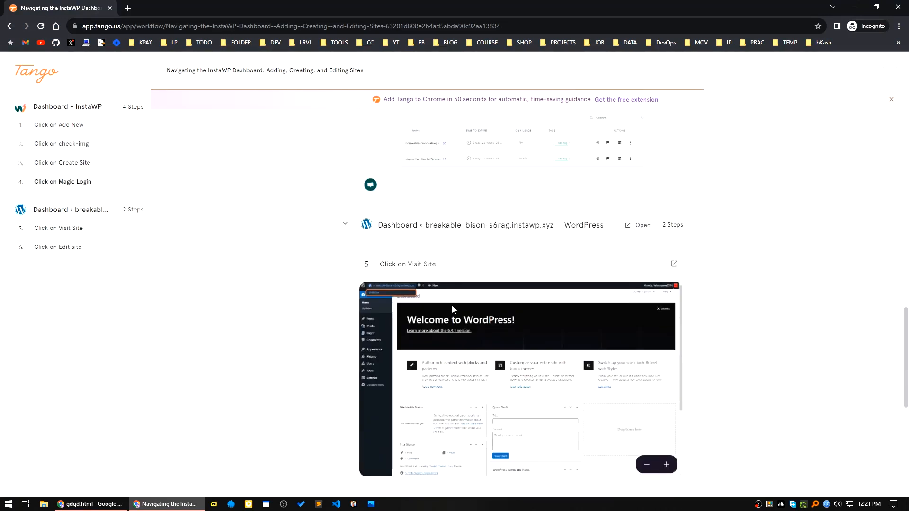
scroll(453, 309, "down", 1)
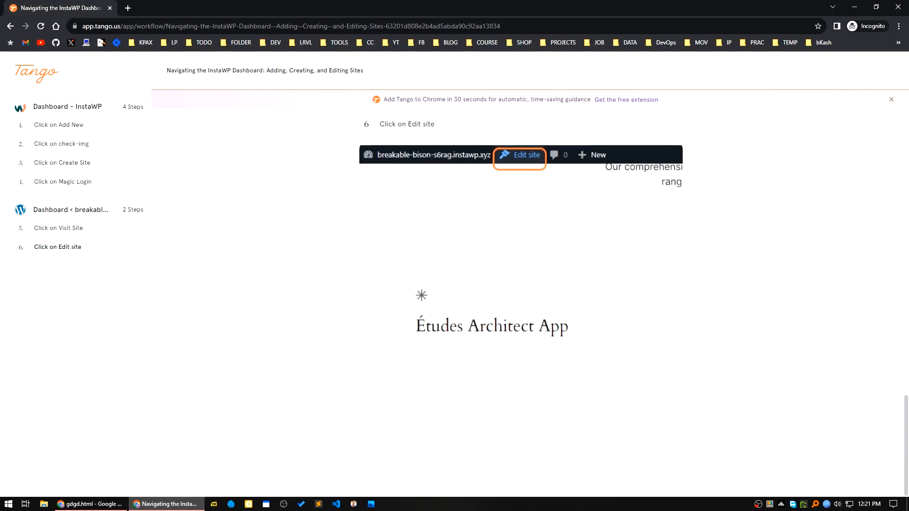
left_click(90, 504)
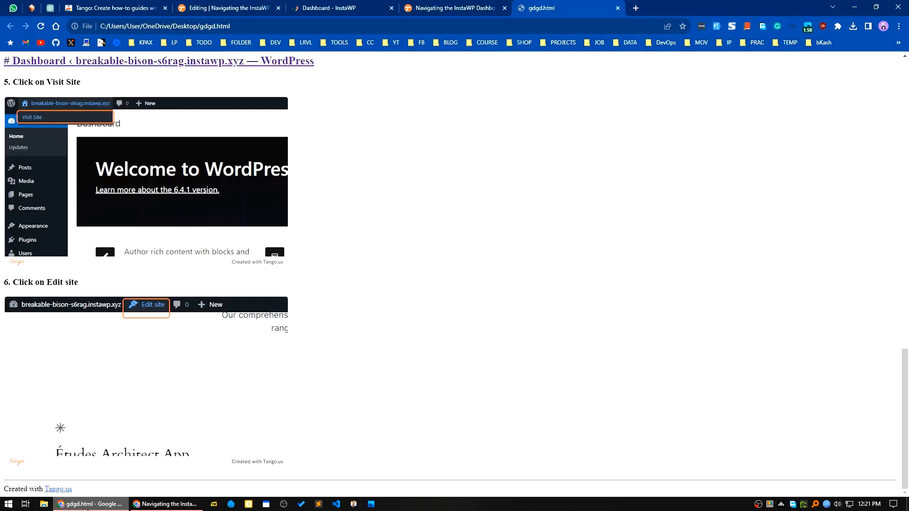
View Tango's Chrome Web Store page and return from the existing guide to the Tango Team Library.
left_click(113, 8)
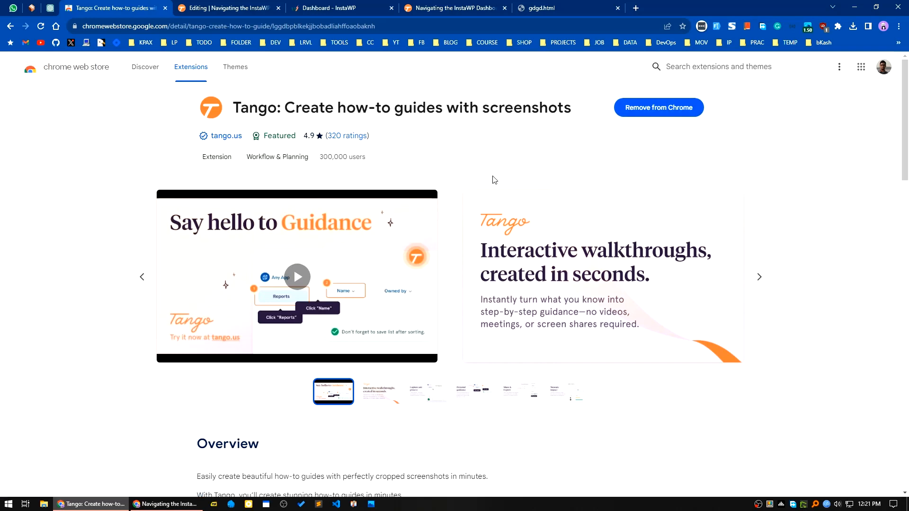
left_click(238, 8)
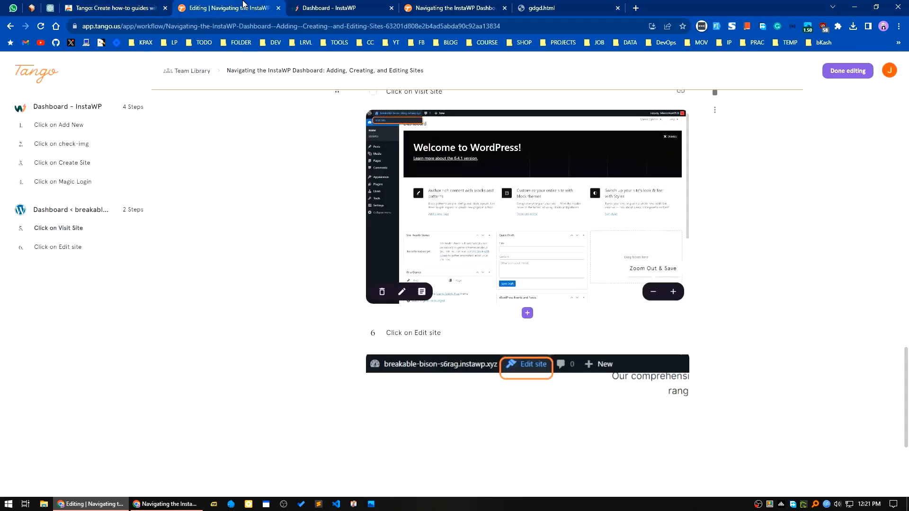
left_click(37, 80)
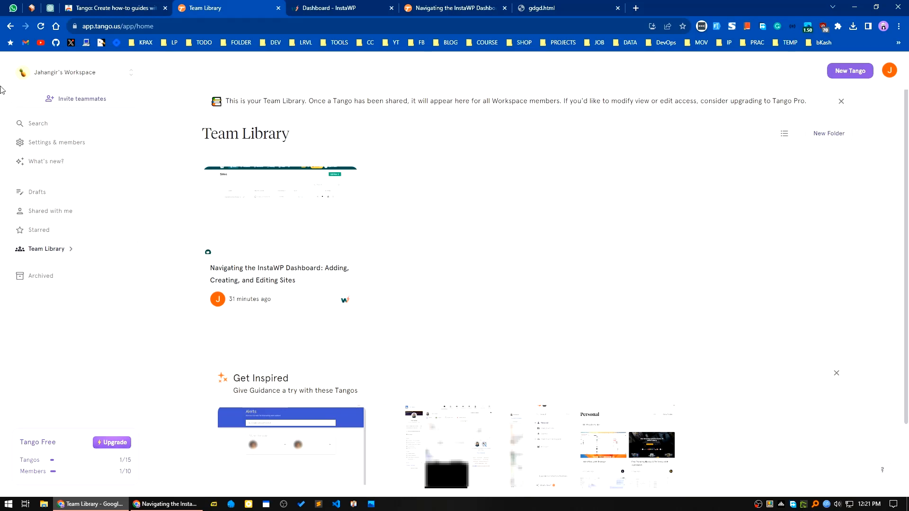
Pin the Tango extension so that it stays directly accessible in the browser.
left_click(125, 6)
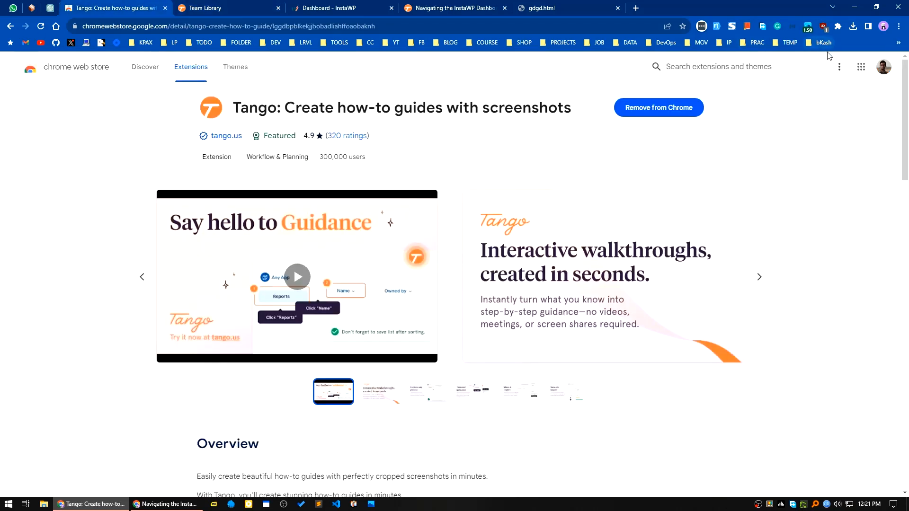
left_click(837, 26)
scroll(789, 209, "down", 1)
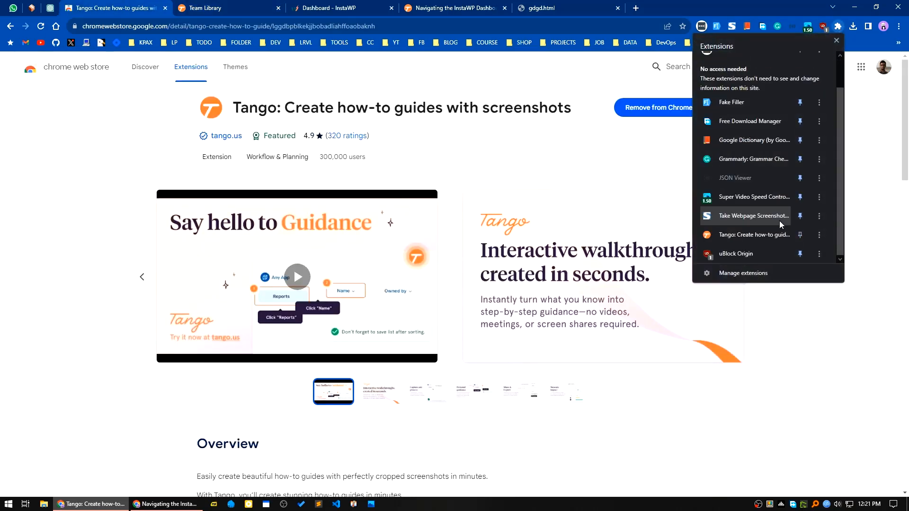
left_click(800, 235)
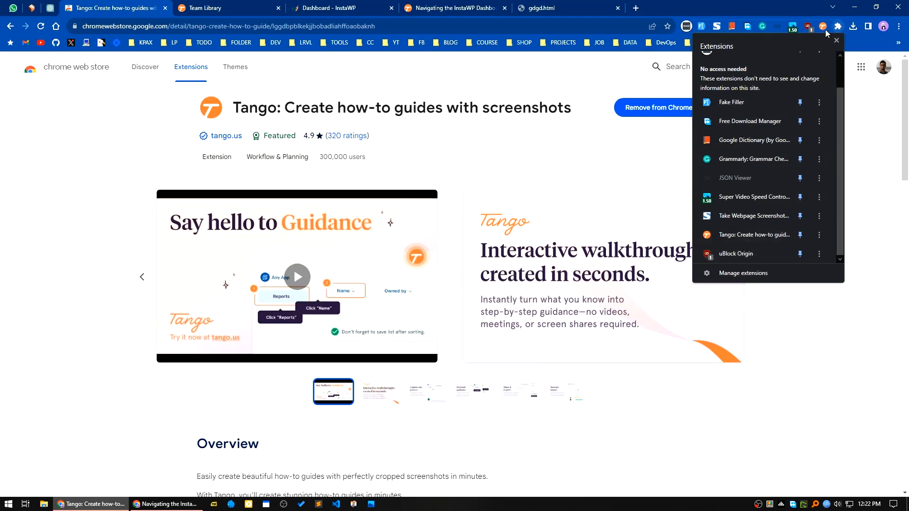
left_click(888, 159)
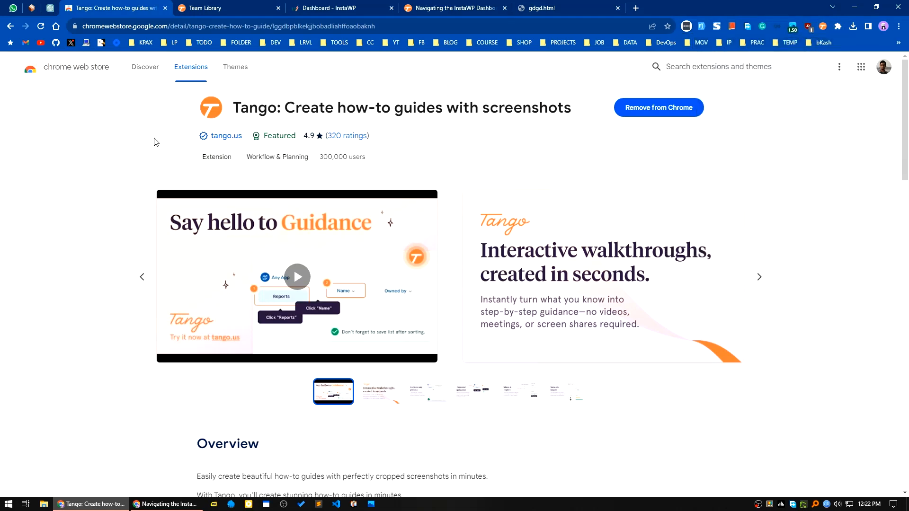
Start a Tango capture on the InstaWP Sites dashboard.
left_click(232, 5)
key("ctrl+Tab")
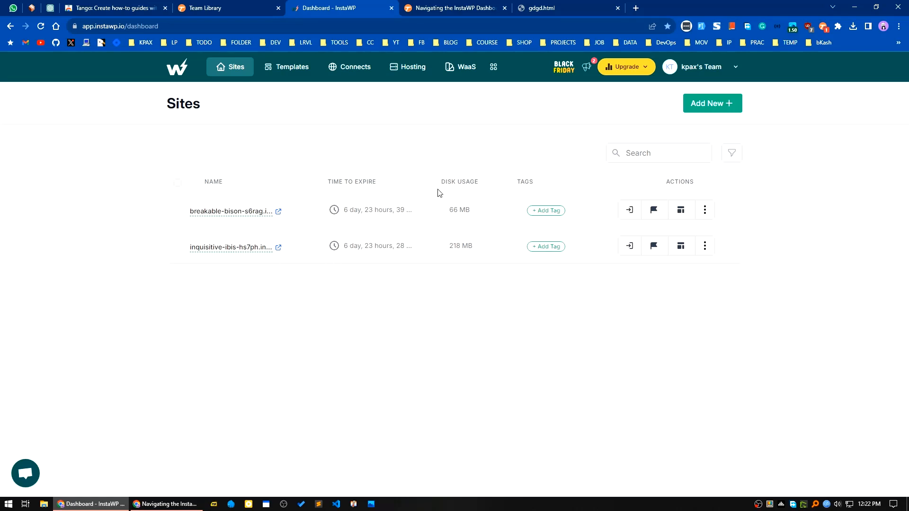
left_click(824, 27)
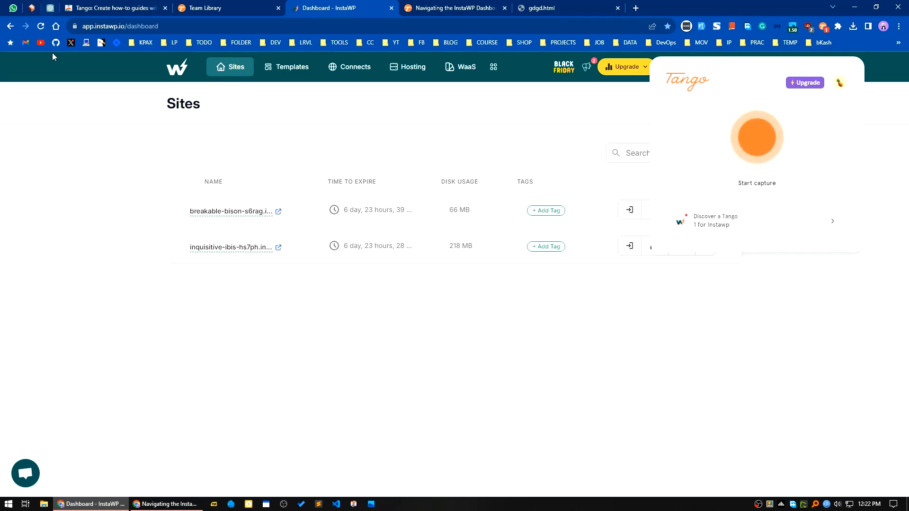
left_click(761, 145)
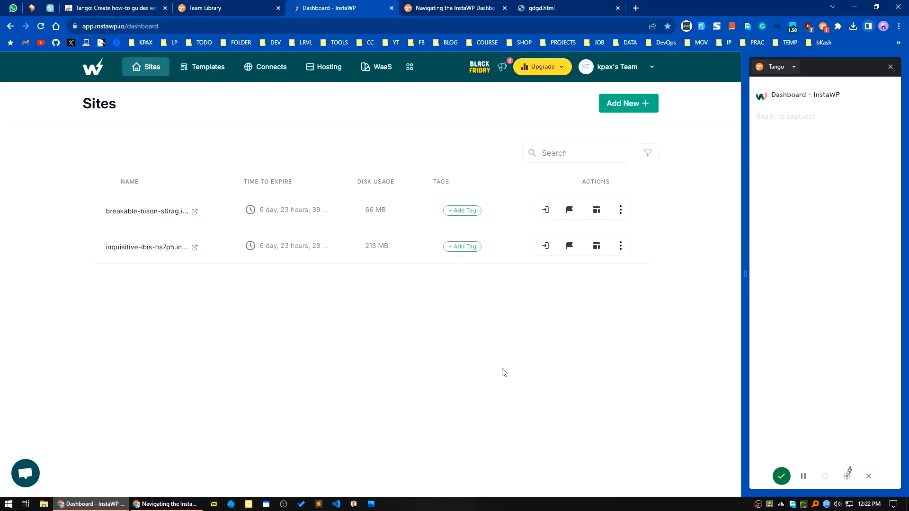
Create an InstaWP site from scratch with the preselected email marketing plugin removed, and enter its WordPress dashboard with Magic Login.
left_click(627, 104)
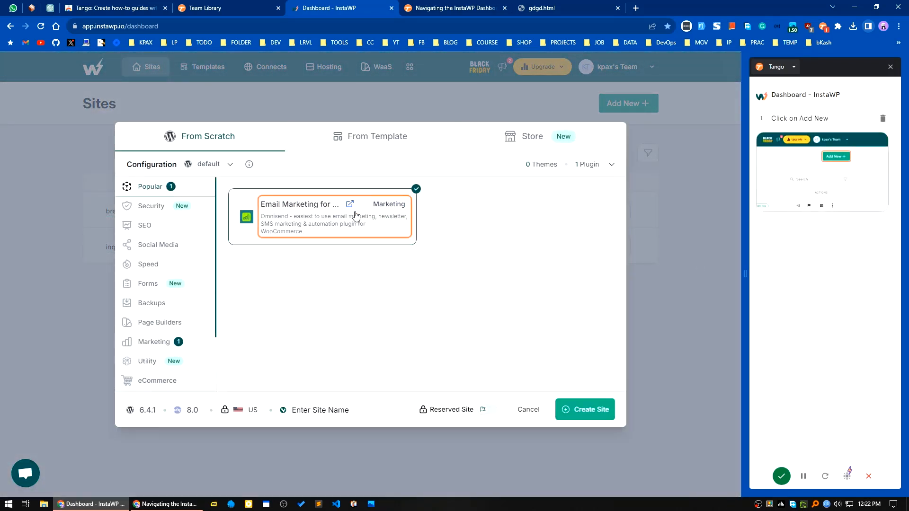
left_click(416, 190)
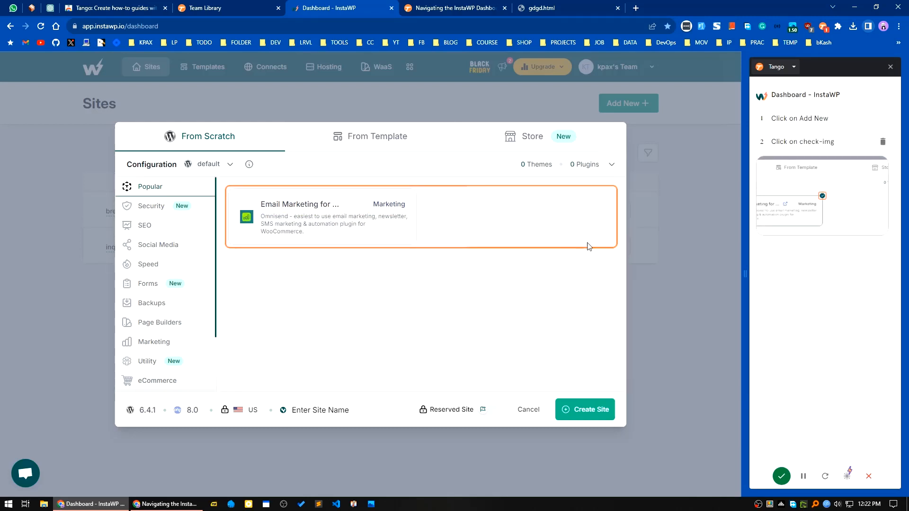
left_click(580, 413)
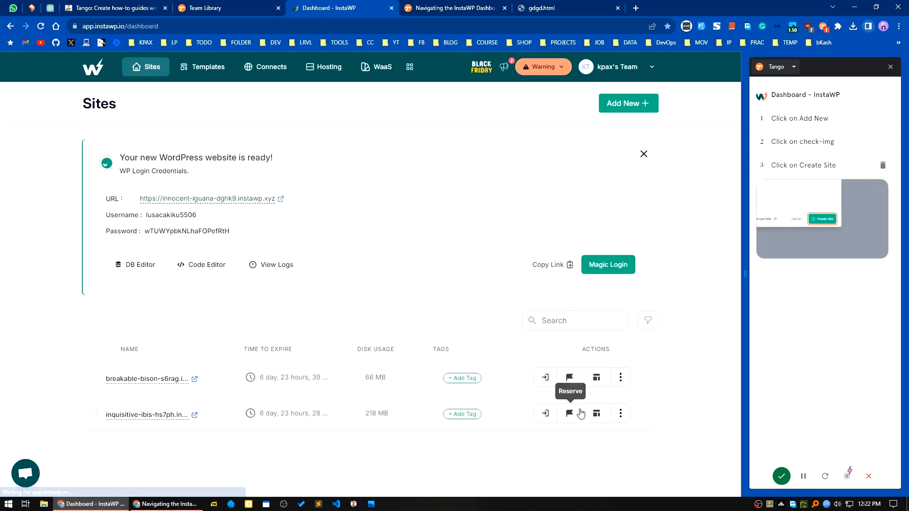
left_click(609, 269)
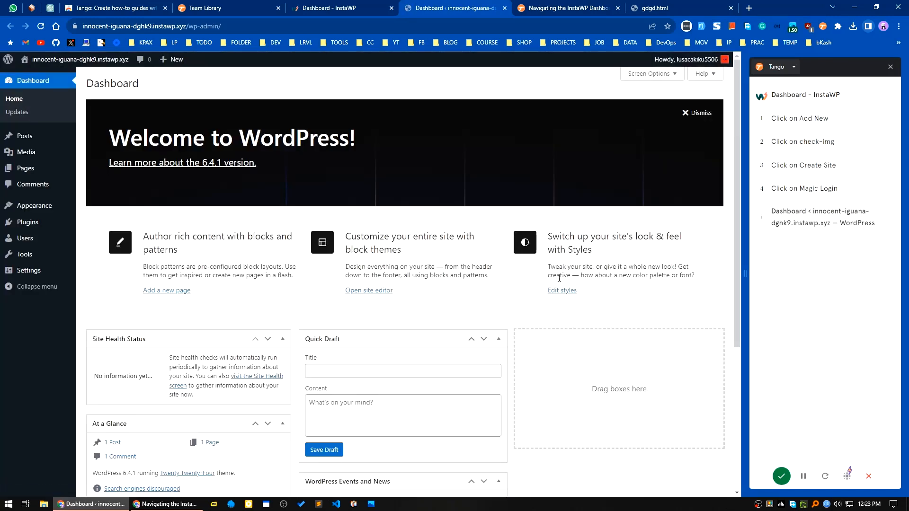
Install and activate the Classic Editor plugin on the new WordPress site.
mouse_move(34, 226)
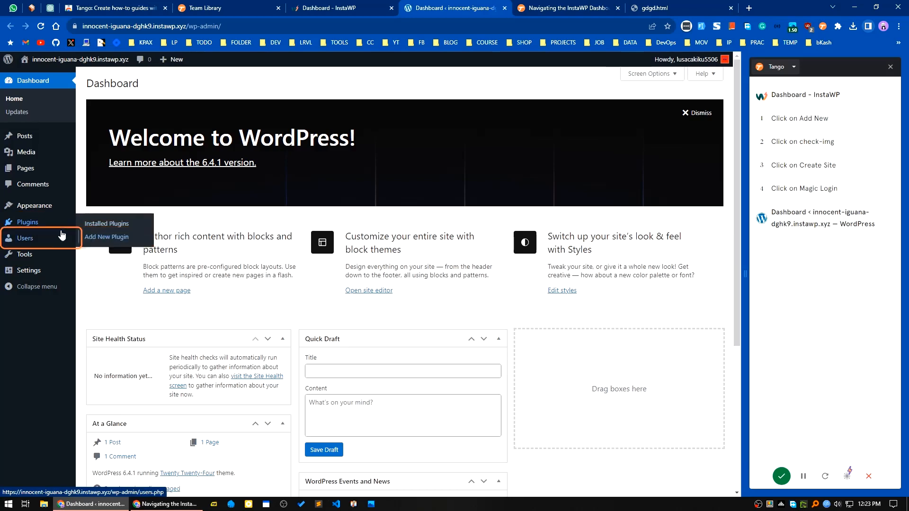
left_click(94, 240)
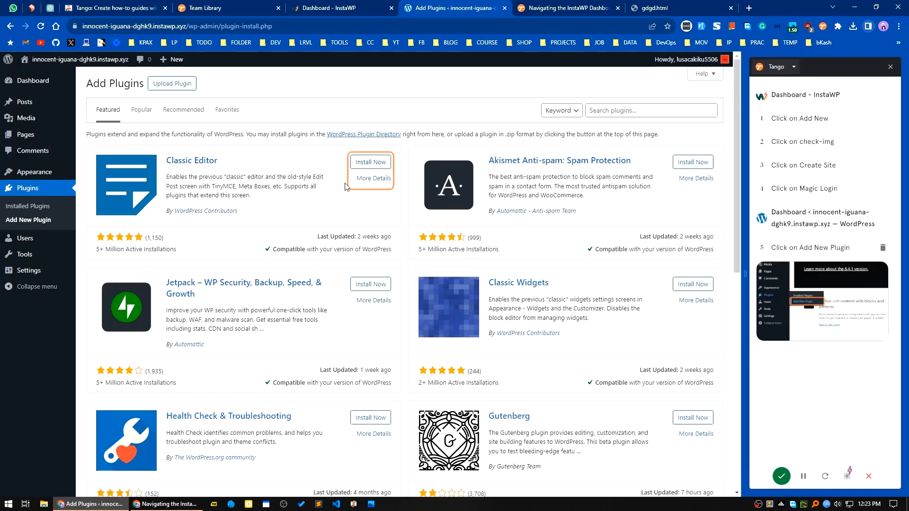
left_click(364, 169)
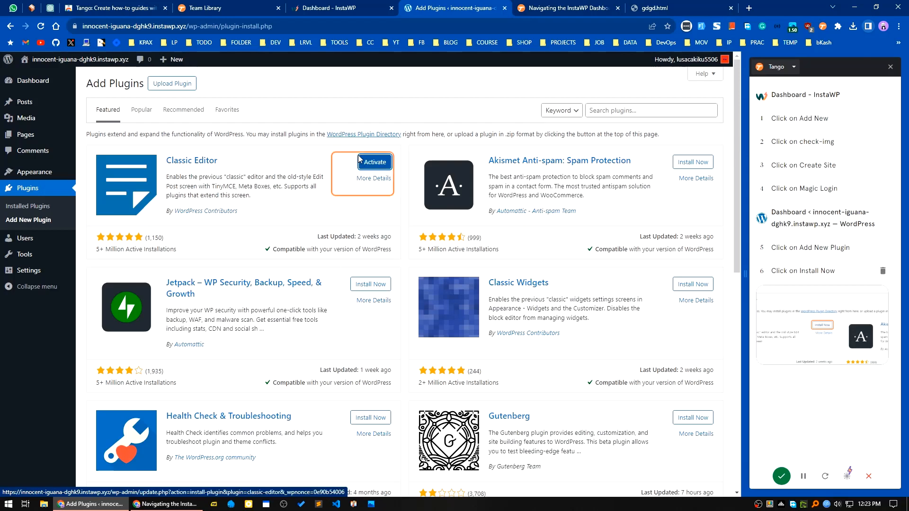
left_click(373, 163)
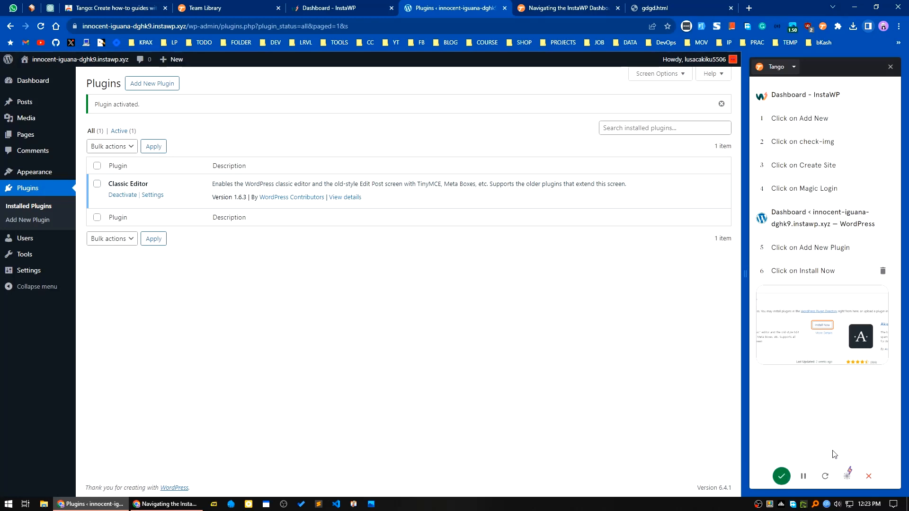
Finish the Tango capture and look over the title and first steps of the generated guide.
left_click(782, 477)
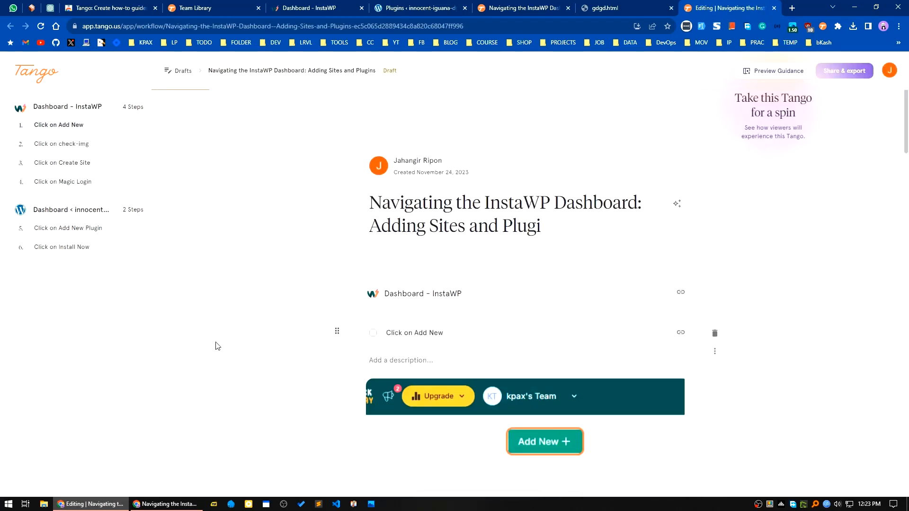
left_click(573, 224)
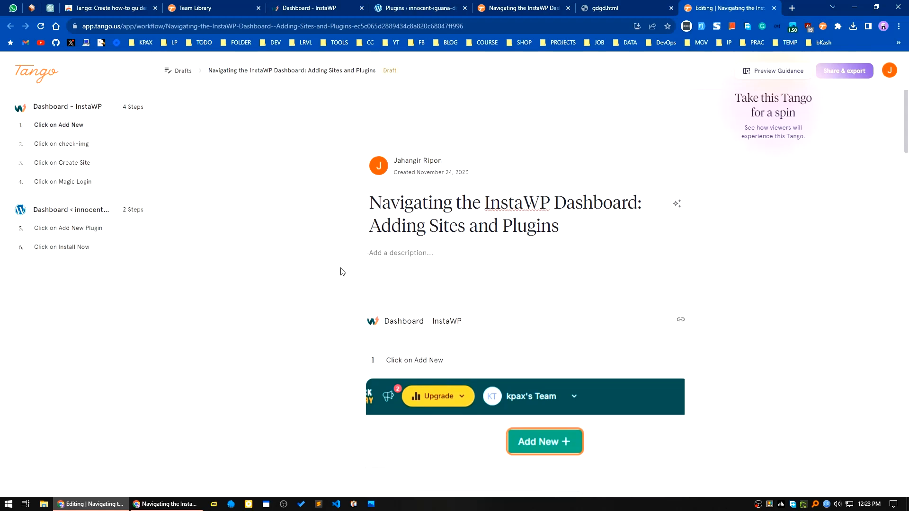
scroll(275, 303, "down", 4)
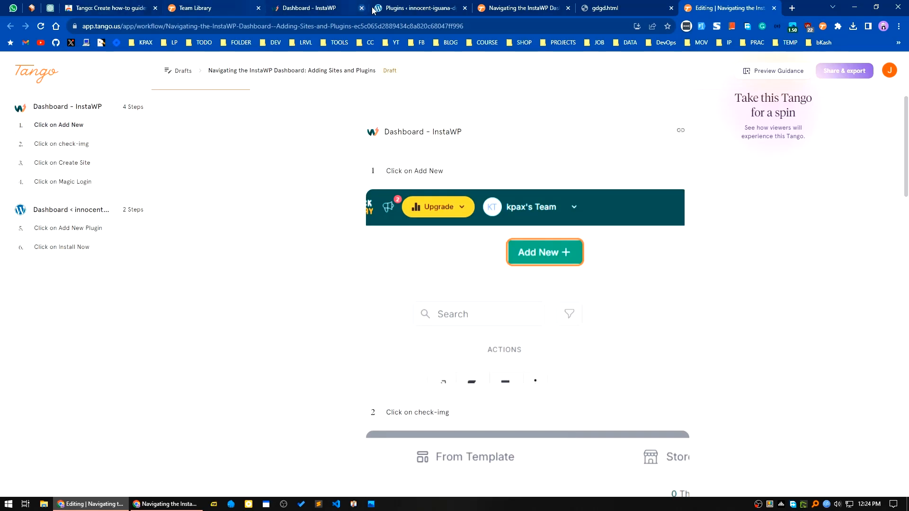
left_click(314, 8)
left_click_drag(125, 26, 90, 26)
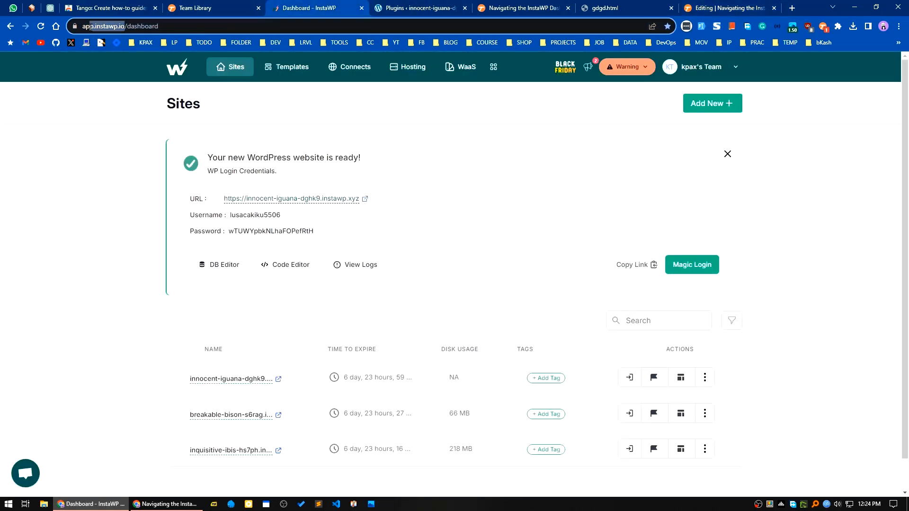
right_click(90, 26)
left_click(119, 88)
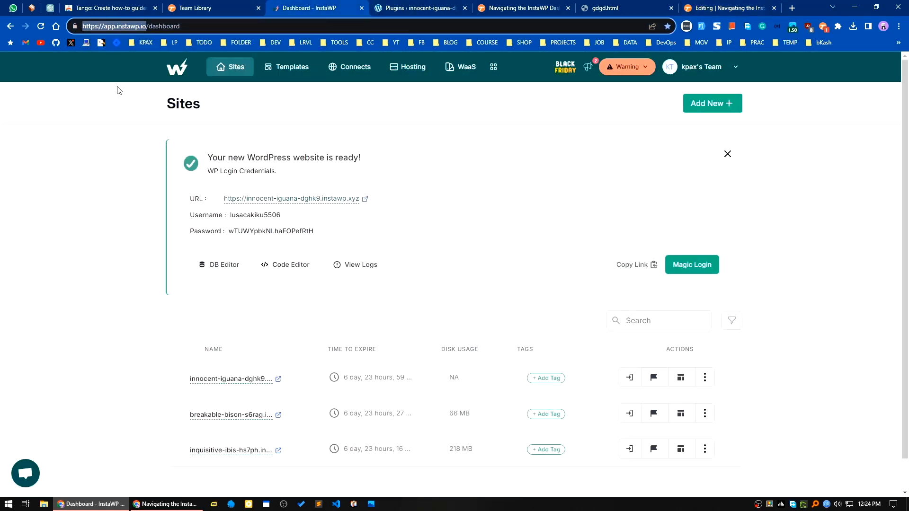
left_click(515, 6)
left_click(615, 8)
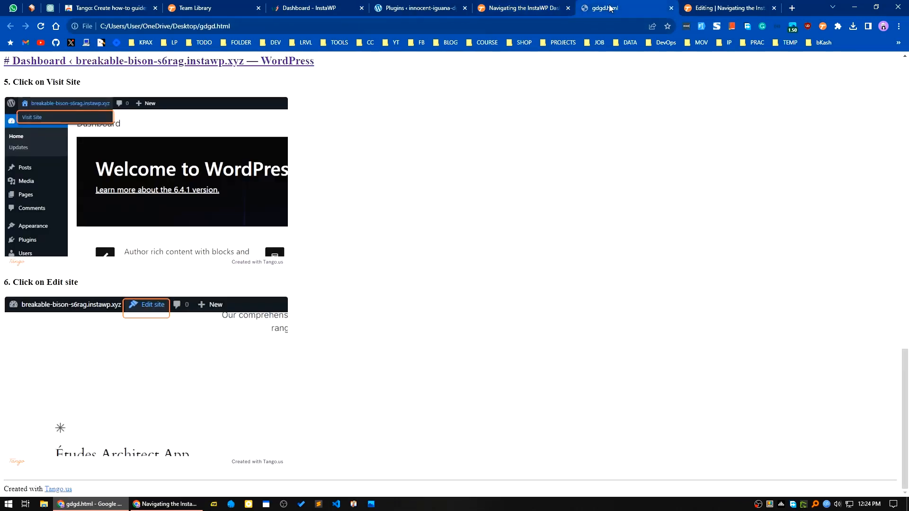
left_click(221, 10)
left_click(296, 6)
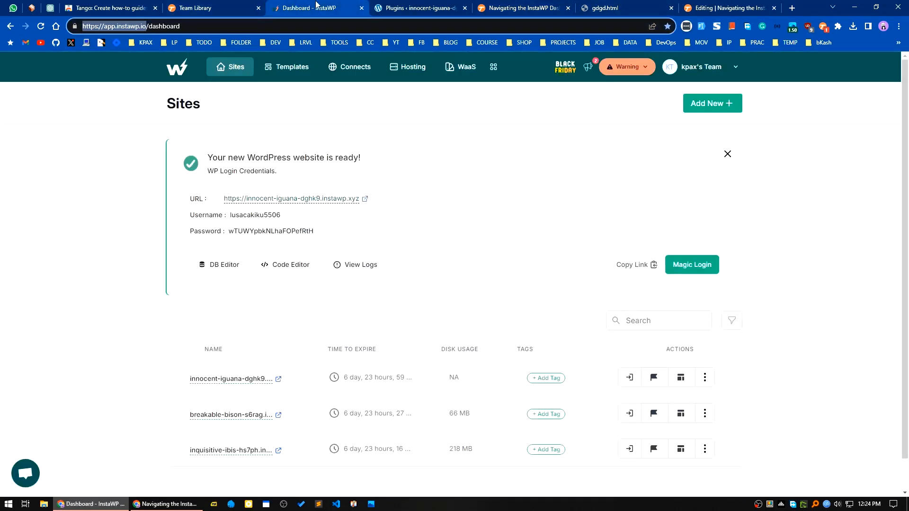
left_click(738, 4)
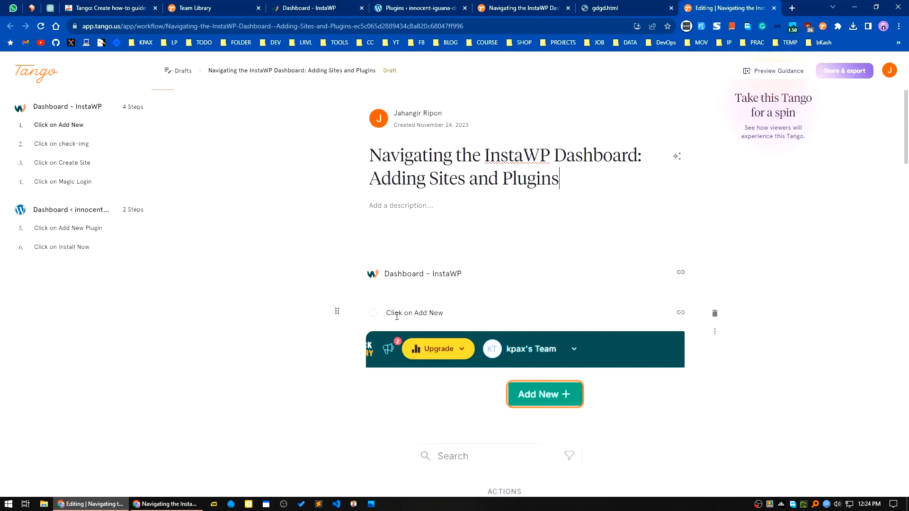
left_click(387, 313)
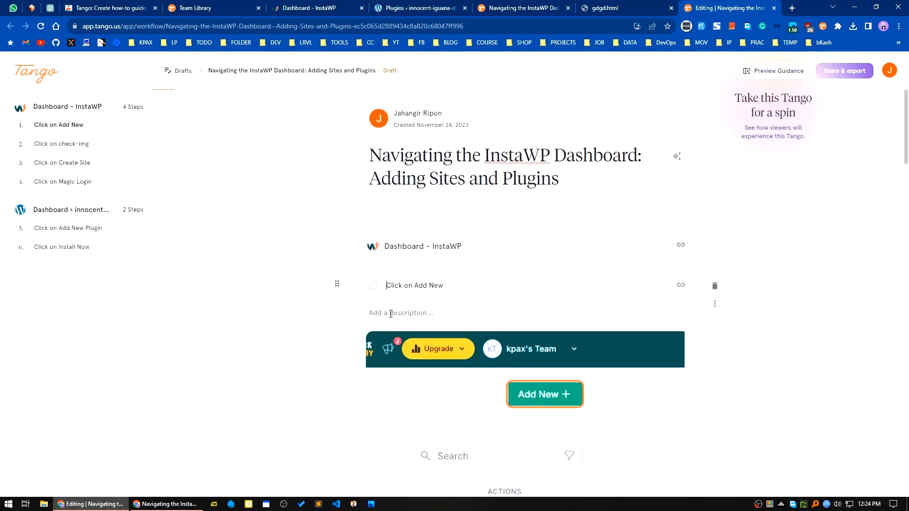
type("First navigate to:")
key("ctrl+v")
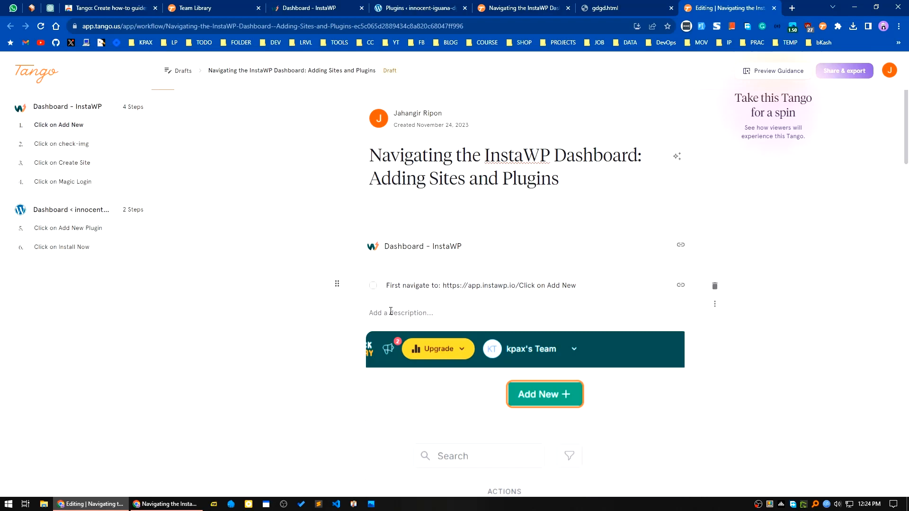
Insert ", Then" before "Click on Add New" in step 1's text and zoom out that step's screenshot to show more context.
type(", Then")
scroll(563, 350, "down", 3)
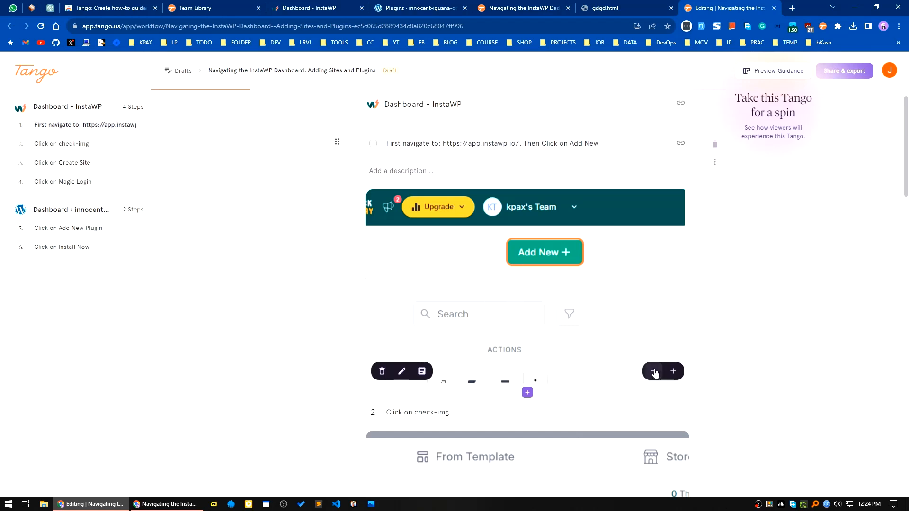
left_click(673, 372)
left_click(674, 348)
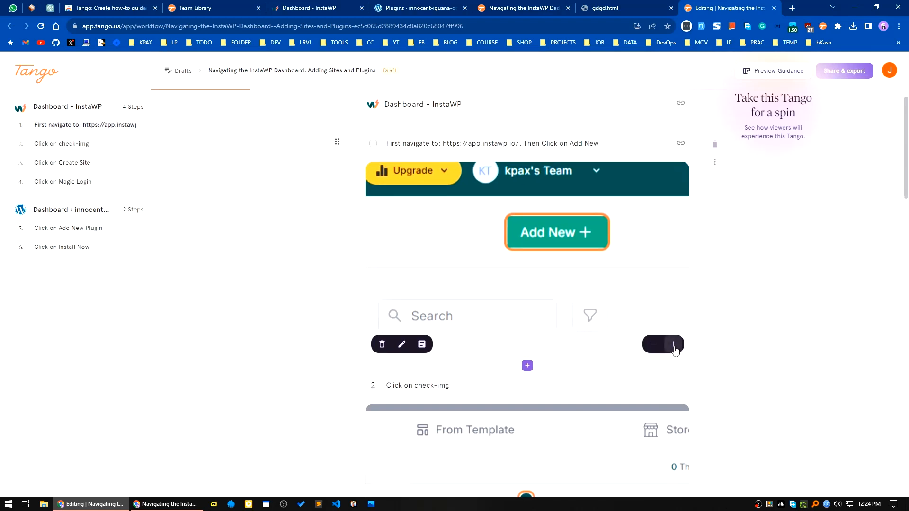
left_click(656, 348)
left_click(656, 347)
left_click(656, 350)
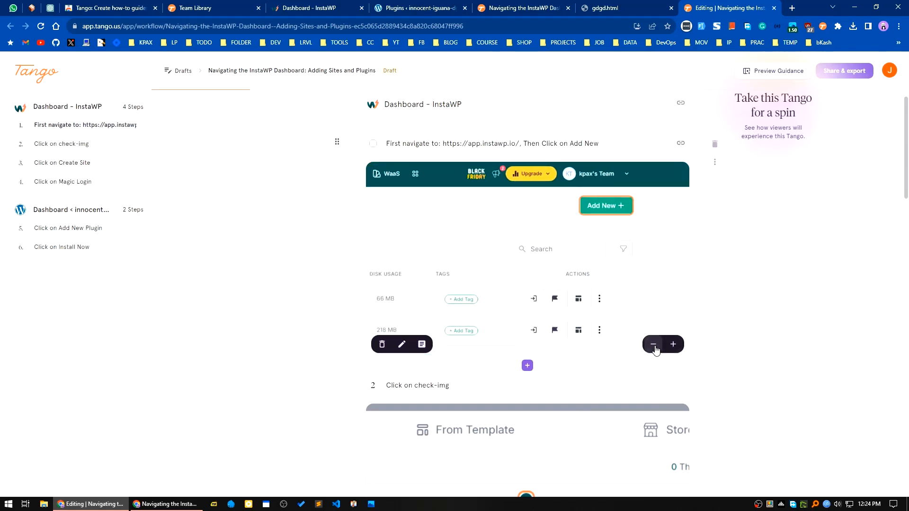
left_click(655, 350)
left_click(673, 345)
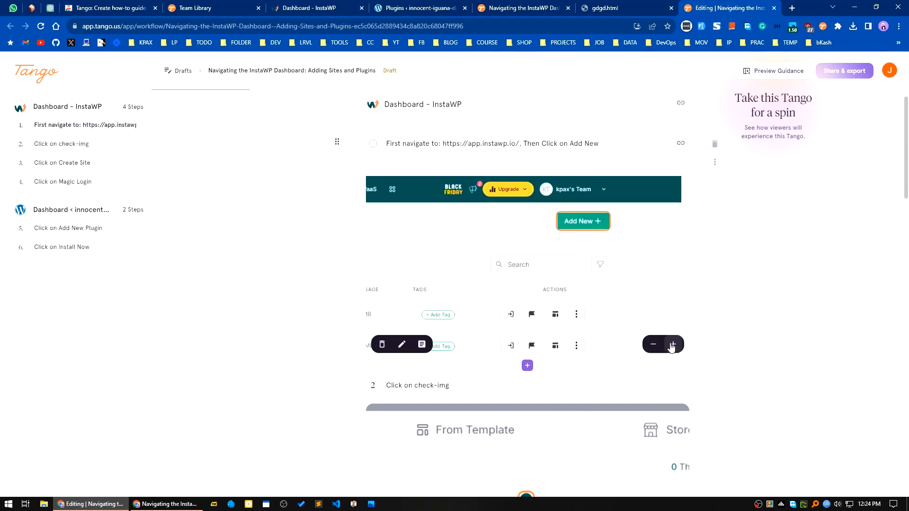
Replace step 2's title "Click on check-img" with "Remove this tick".
scroll(815, 400, "down", 4)
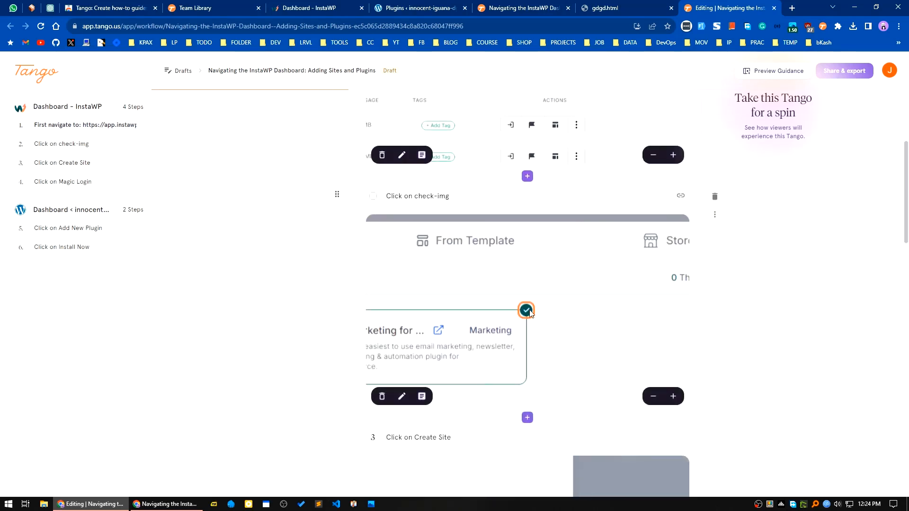
left_click_drag(471, 196, 385, 198)
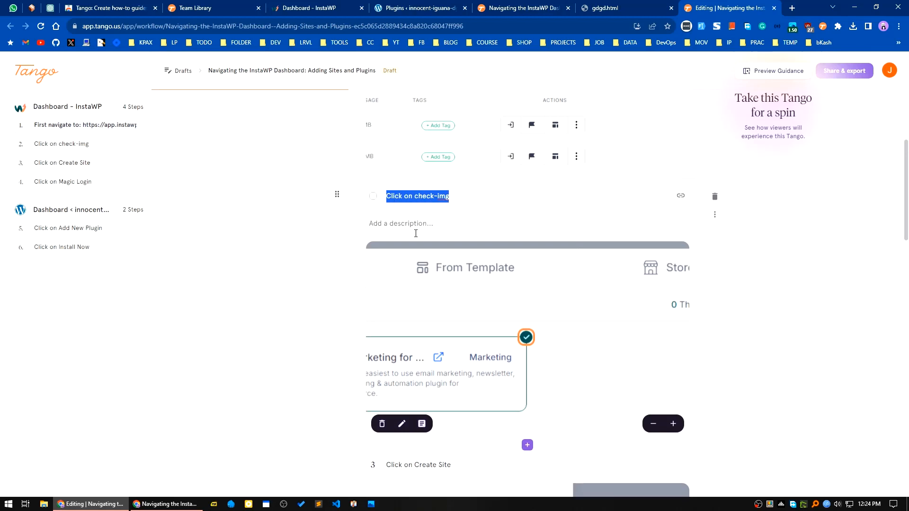
type("Remo")
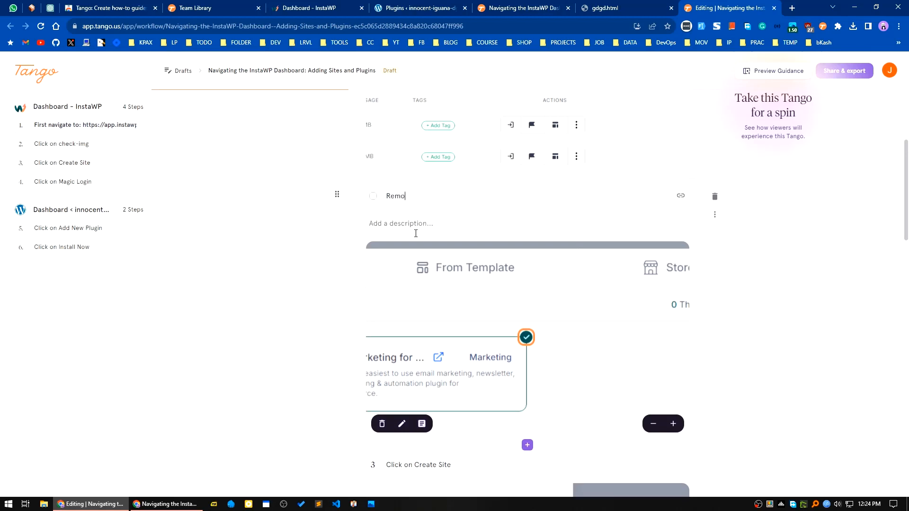
type("ve this tick")
Zoom out the screenshots of steps 2, 3 and 4 to show more of the page around each highlighted control.
scroll(572, 361, "down", 5)
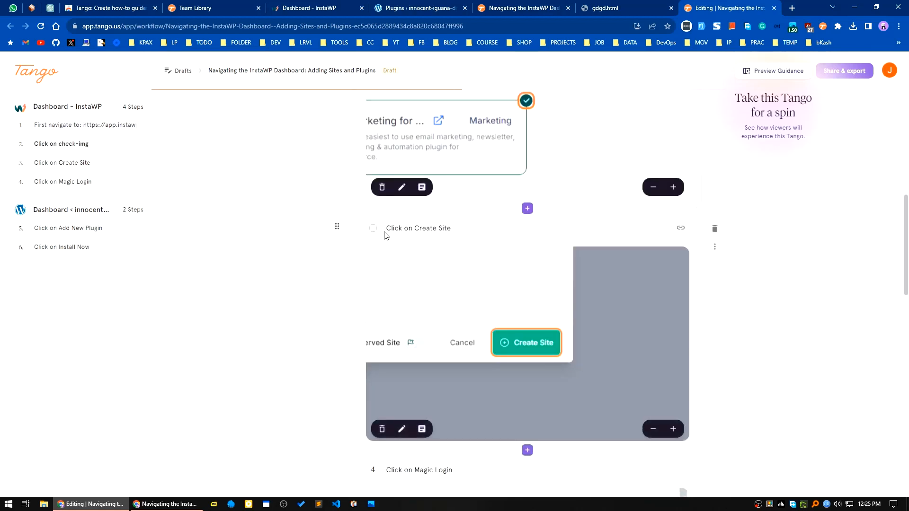
left_click(654, 429)
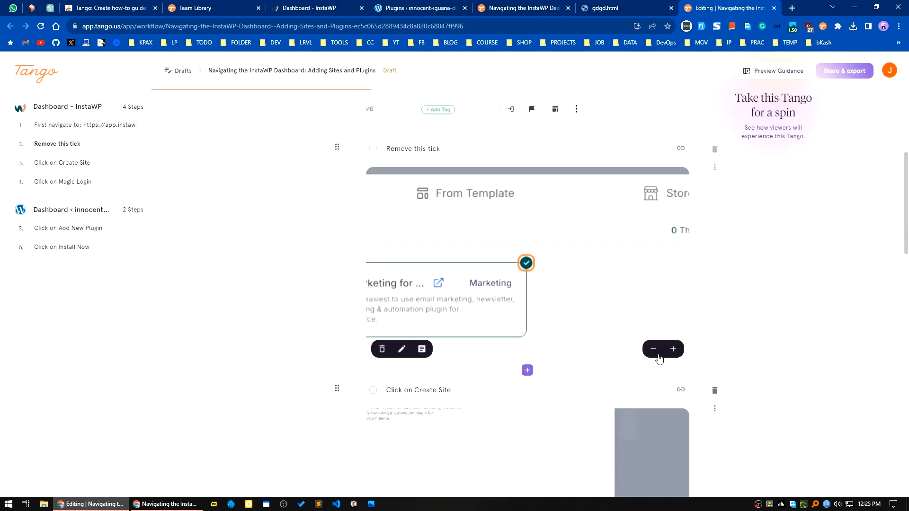
scroll(616, 364, "down", 5)
scroll(613, 363, "down", 5)
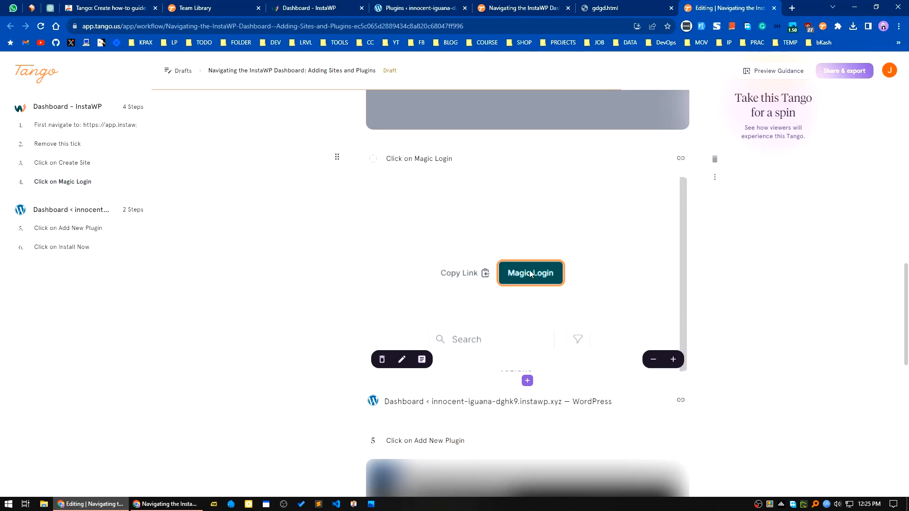
left_click(652, 360)
Add the description "Hover over Plugins, then Click on Add New Plugin" to the WordPress dashboard section heading, copying the ending from step 5's title.
scroll(478, 348, "down", 5)
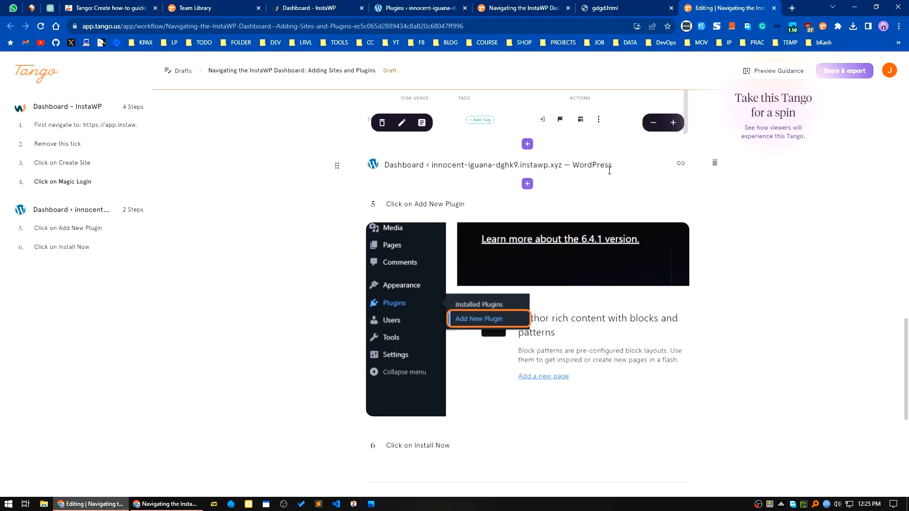
scroll(551, 301, "down", 3)
scroll(568, 308, "up", 4)
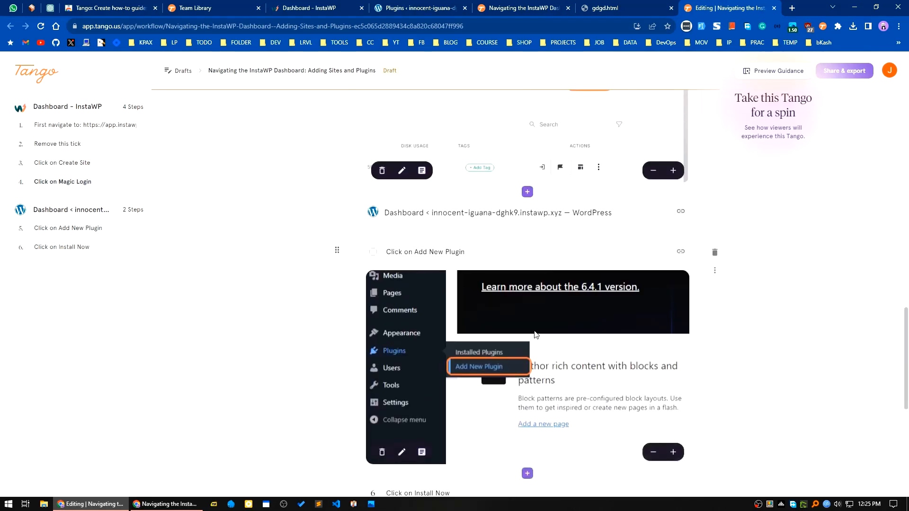
scroll(616, 315, "up", 2)
left_click(624, 307)
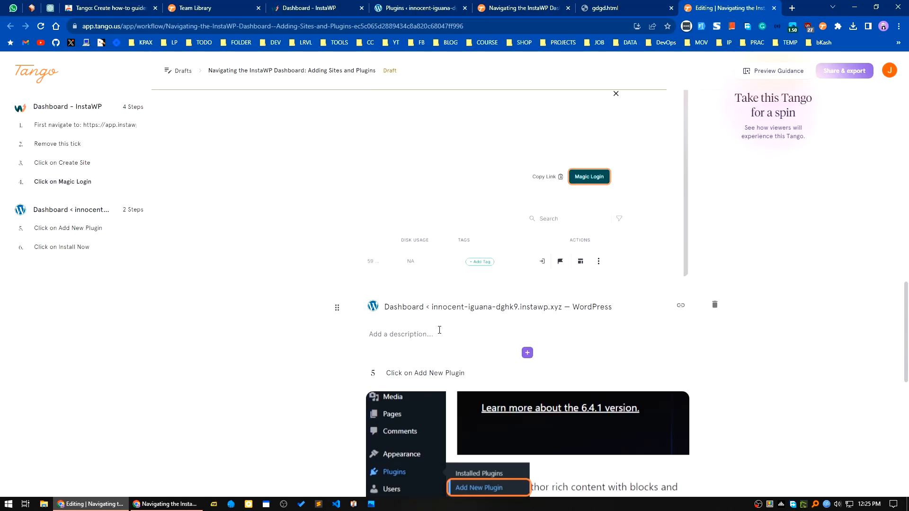
type("Hover over Plugins, then")
left_click_drag(470, 372, 385, 371)
key("ctrl+c")
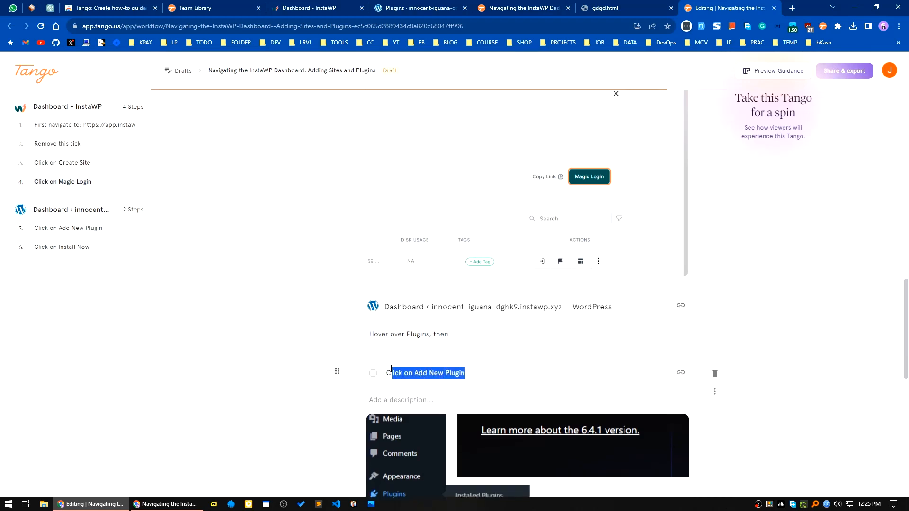
left_click(477, 333)
key("ctrl+v")
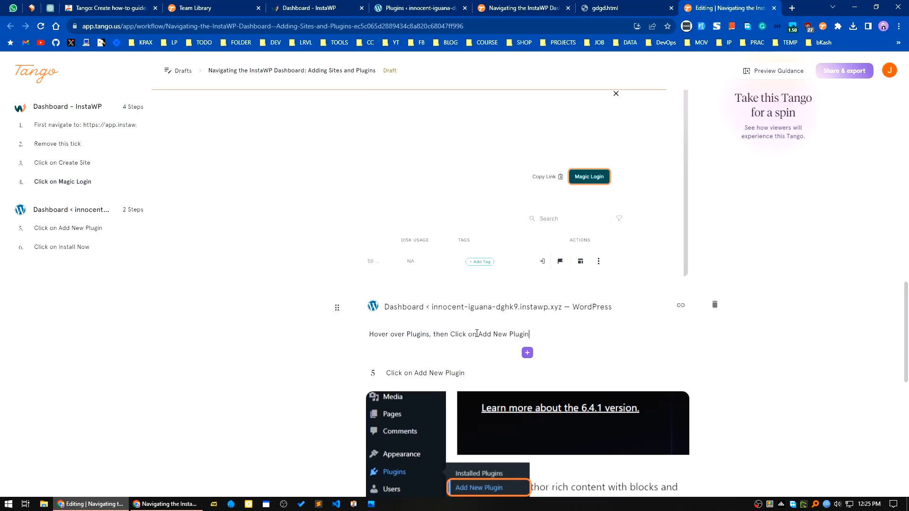
Zoom out step 6's screenshot and add the description "After that, "Activate" button will appear, click it to activate the plugin".
scroll(546, 340, "down", 10)
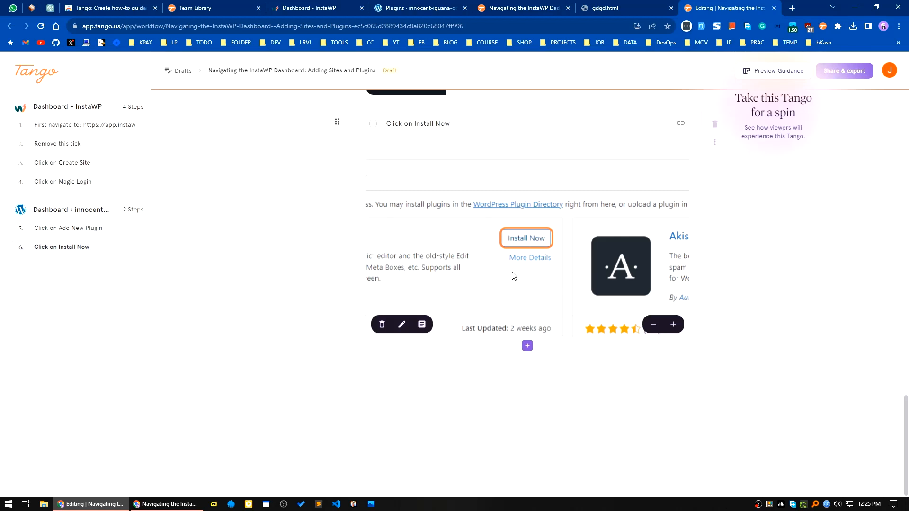
left_click(654, 325)
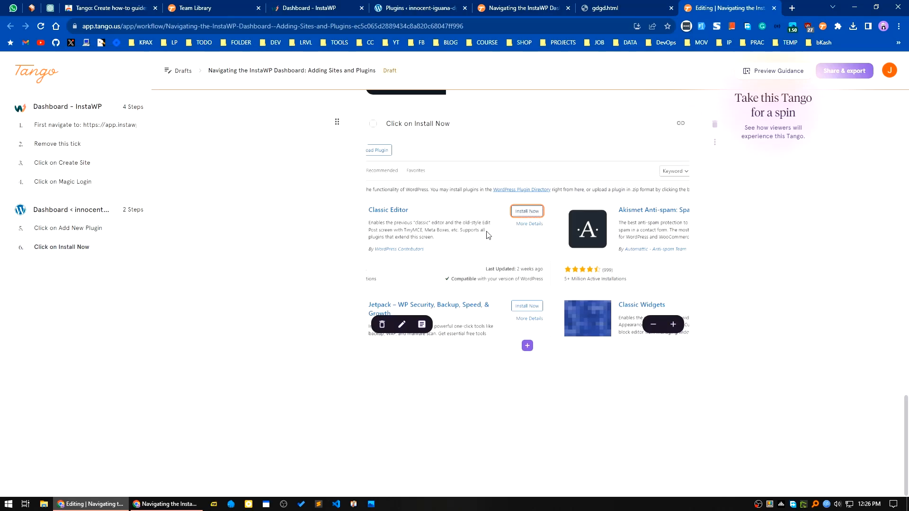
left_click(475, 125)
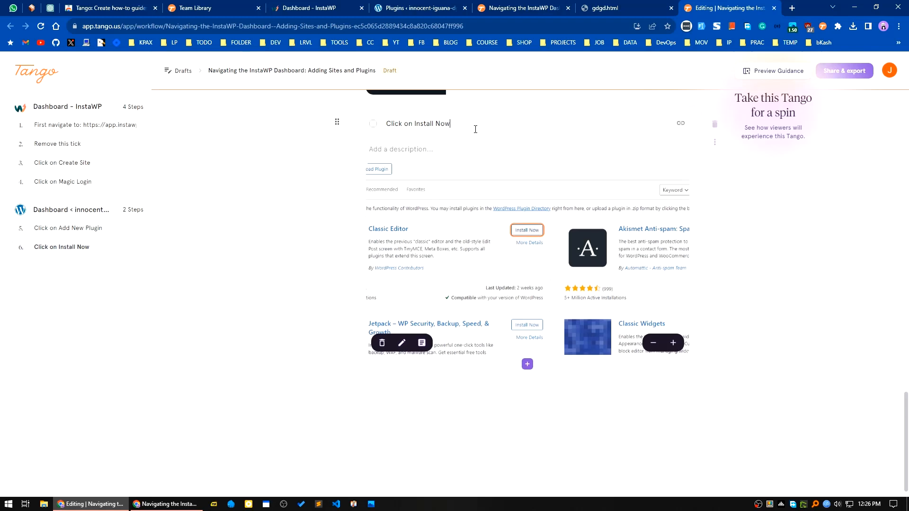
left_click(407, 145)
type("A")
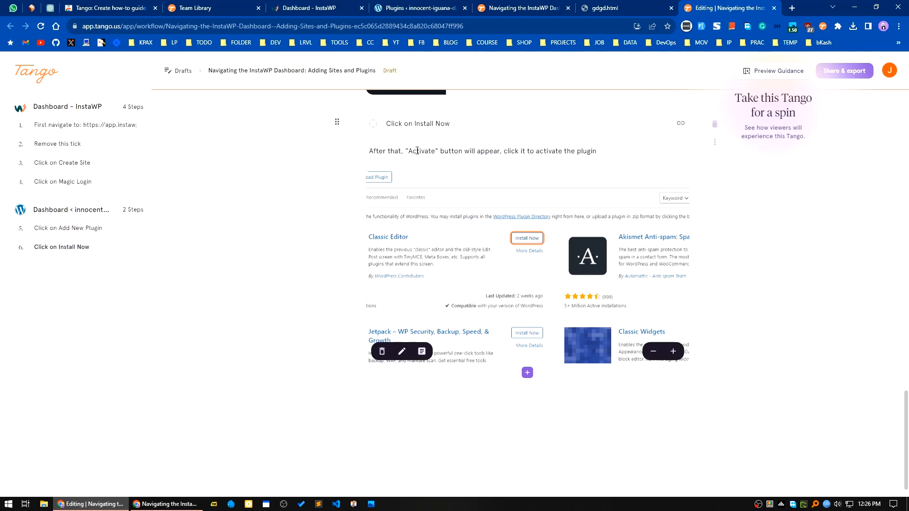
Look over the whole edited guide, checking every step's text and screenshot.
scroll(553, 315, "down", 1)
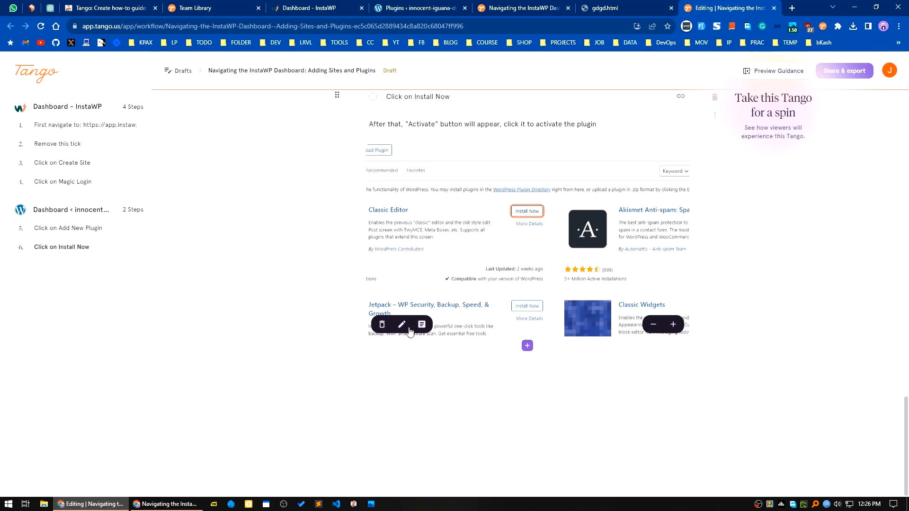
scroll(559, 364, "up", 5)
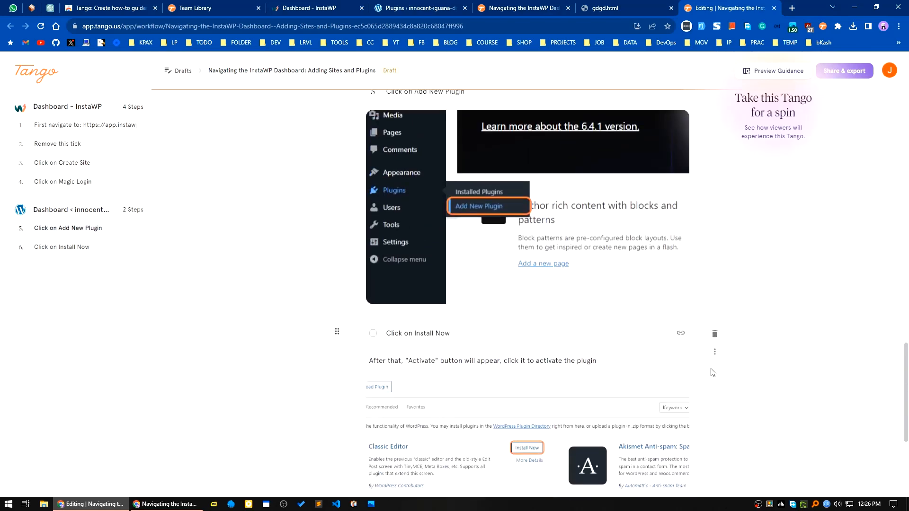
scroll(713, 373, "up", 20)
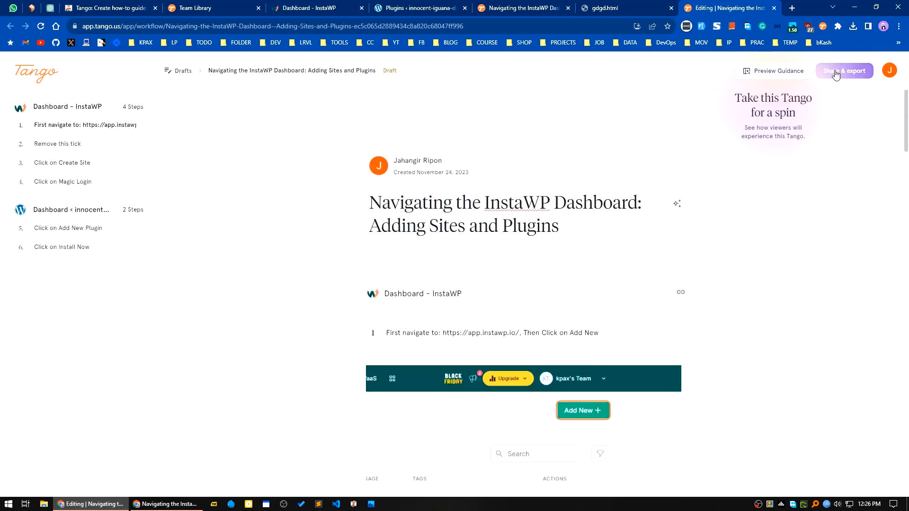
scroll(379, 274, "down", 15)
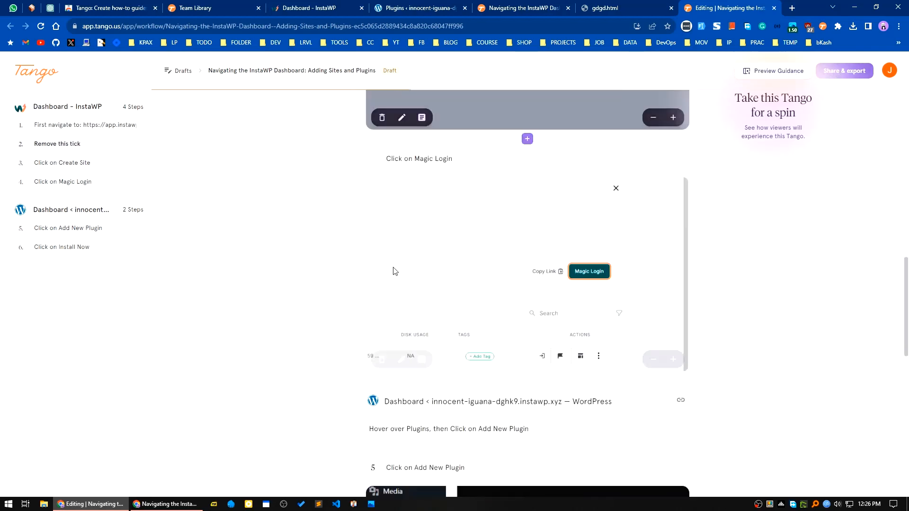
scroll(396, 271, "down", 8)
scroll(398, 270, "up", 20)
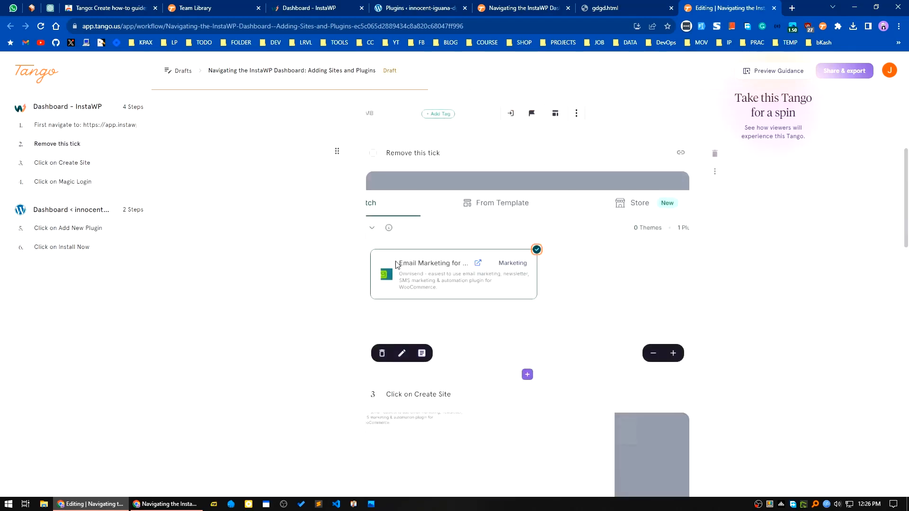
scroll(395, 264, "up", 10)
Move the guide to the Team Library for sharing and examine its email invitation and access options.
left_click(845, 72)
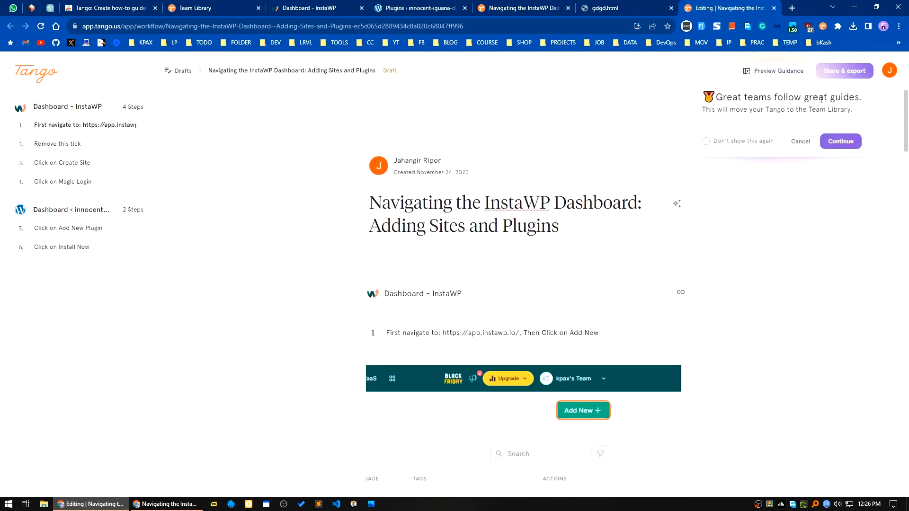
left_click(840, 141)
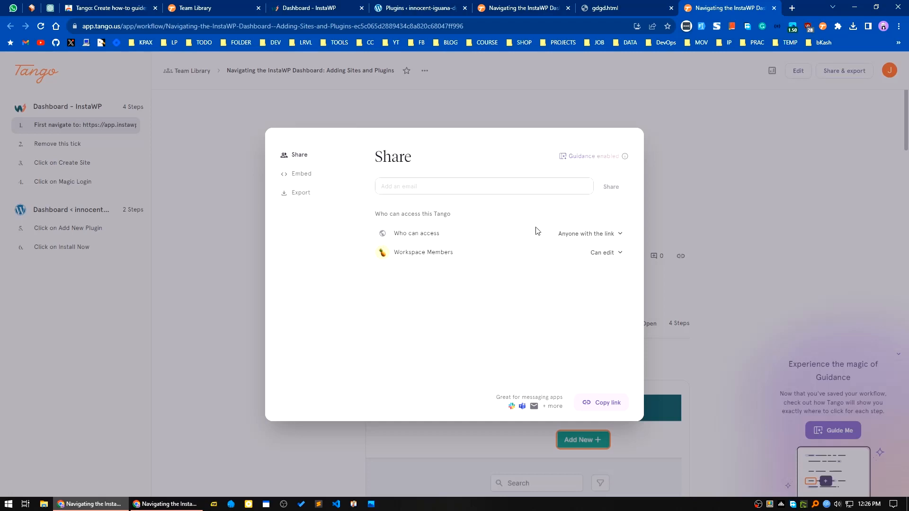
left_click(408, 187)
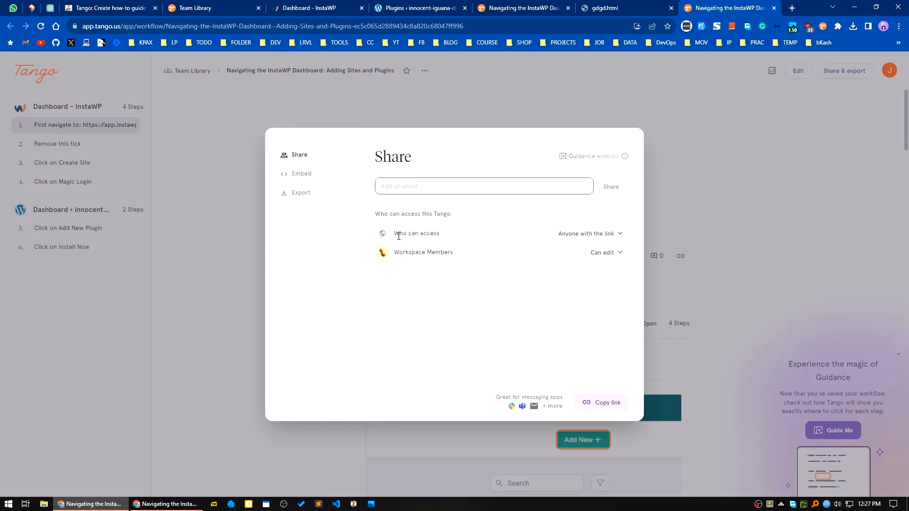
left_click(573, 239)
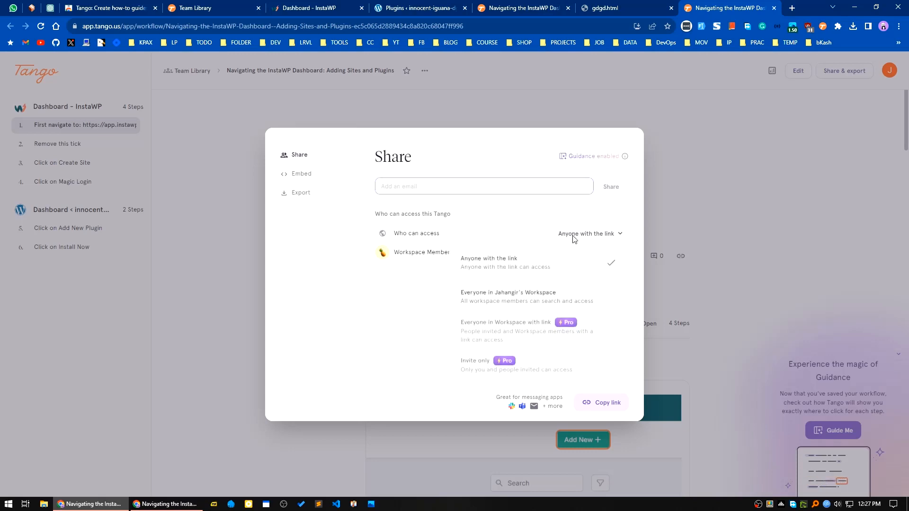
left_click(574, 238)
left_click(573, 238)
left_click(574, 238)
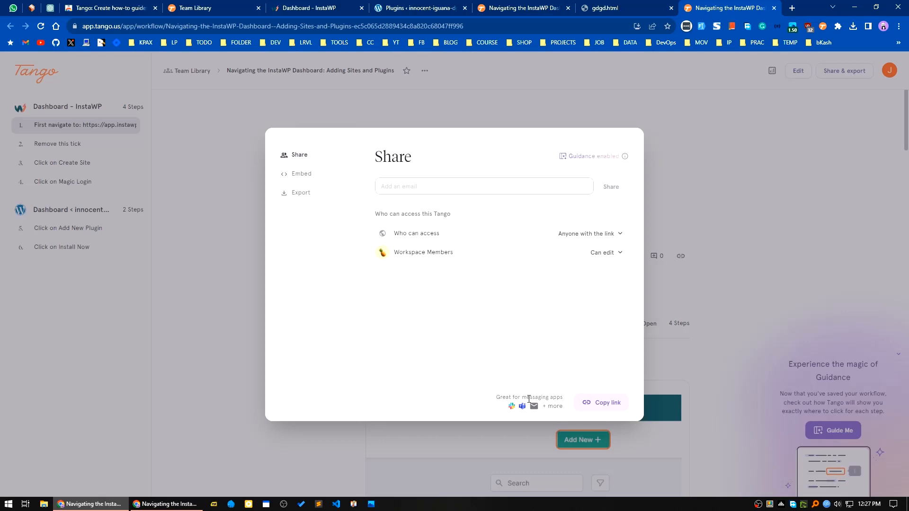
Copy the guide's share link, open it in a Chrome Incognito window and look over the shared page.
left_click(598, 407)
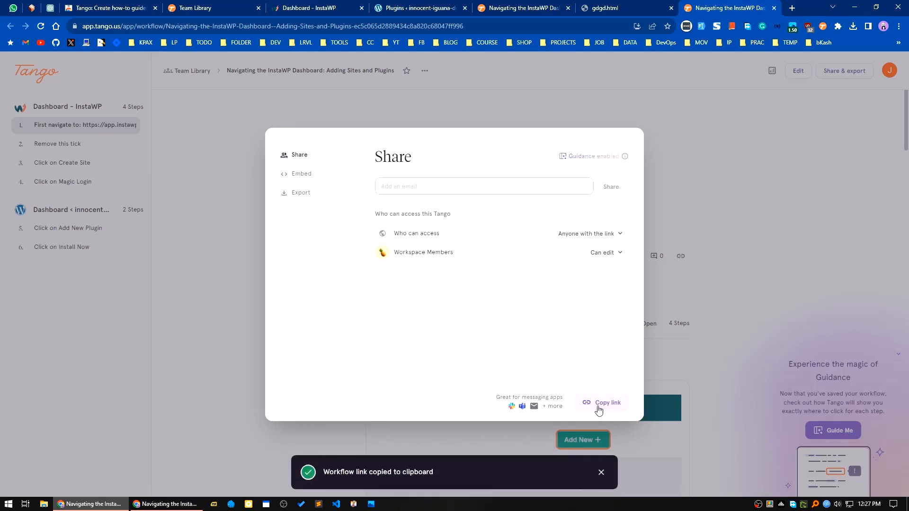
left_click(166, 504)
left_click(125, 8)
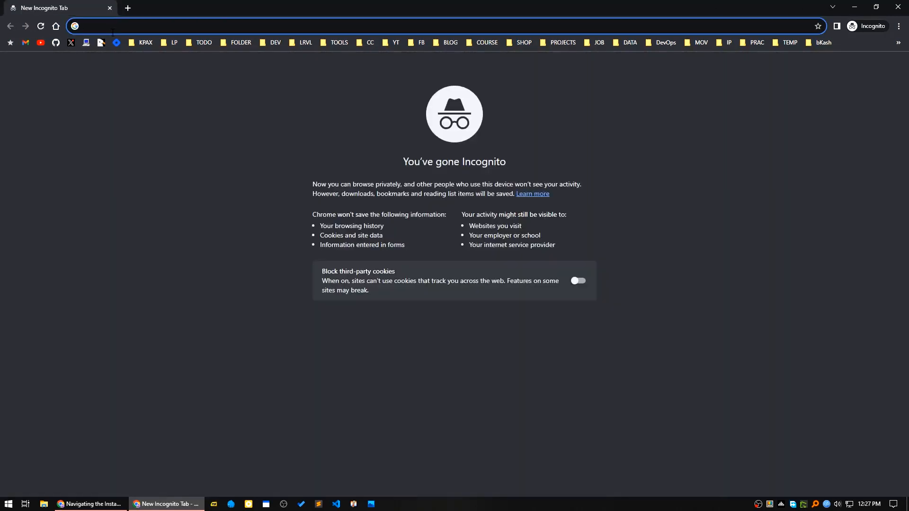
key("ctrl+v")
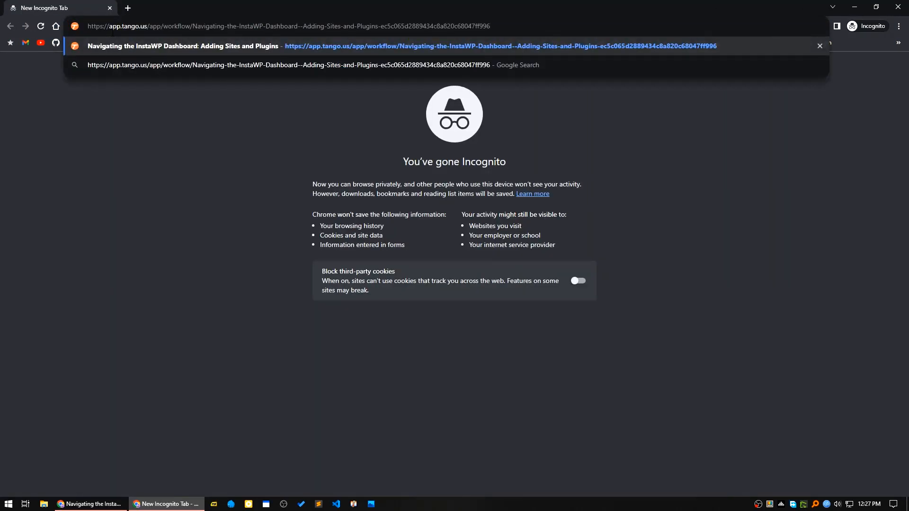
key("Return")
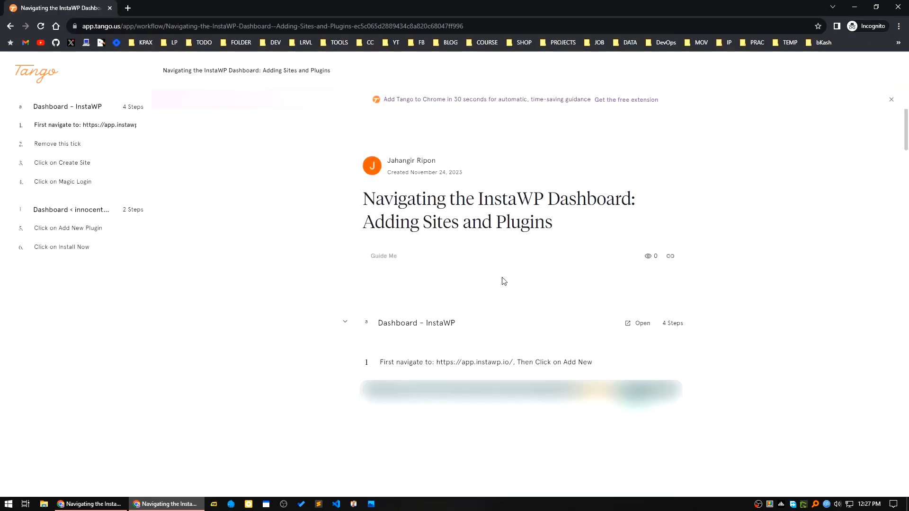
scroll(387, 288, "down", 5)
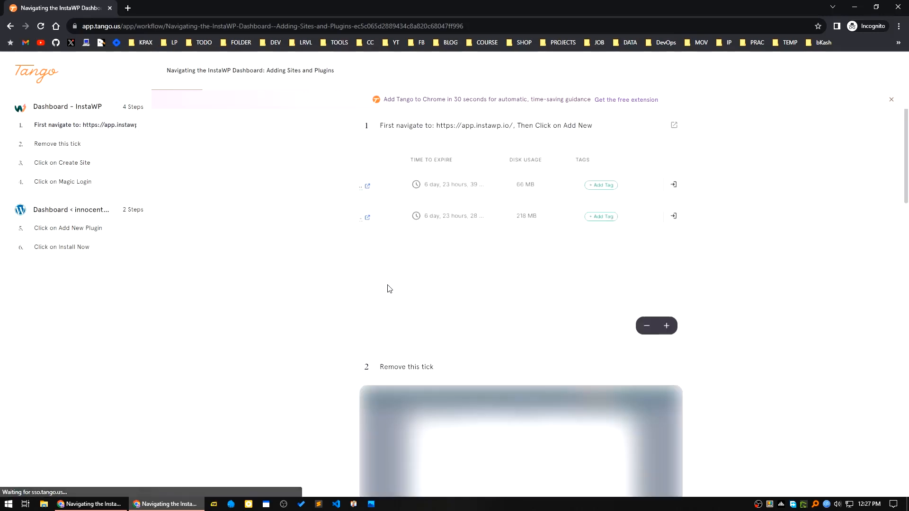
scroll(353, 292, "up", 5)
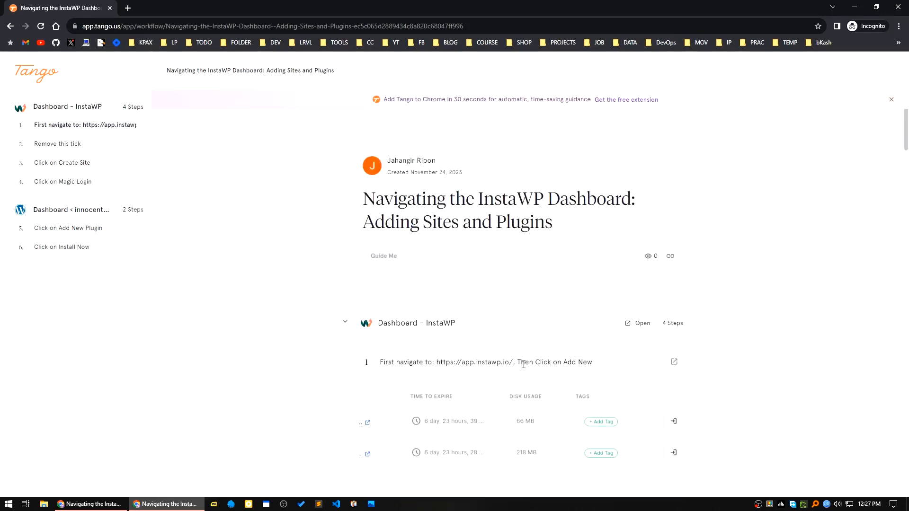
Read through the shared guide, checking the text and screenshots from step 1 to the Add New Plugin step and its description.
scroll(523, 364, "down", 9)
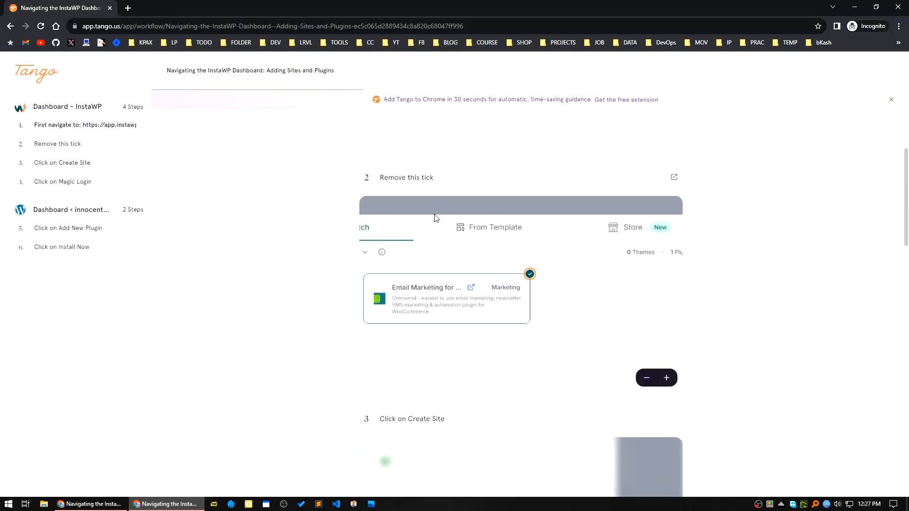
scroll(539, 289, "down", 3)
scroll(555, 341, "up", 4)
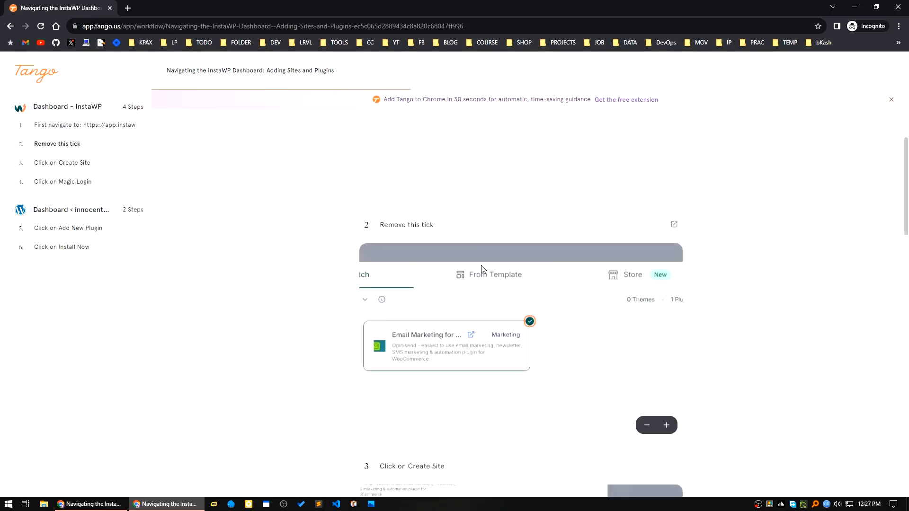
left_click_drag(436, 226, 370, 238)
scroll(416, 279, "down", 4)
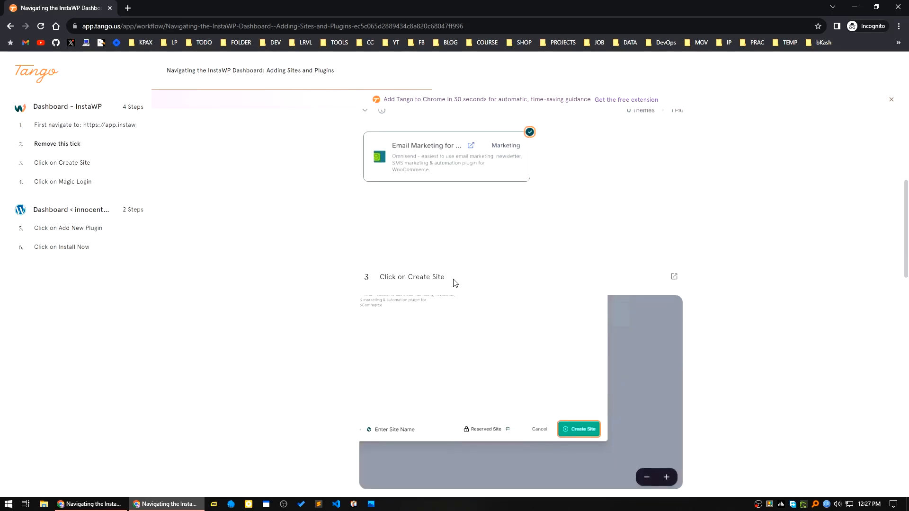
left_click_drag(453, 282, 381, 279)
scroll(386, 281, "down", 5)
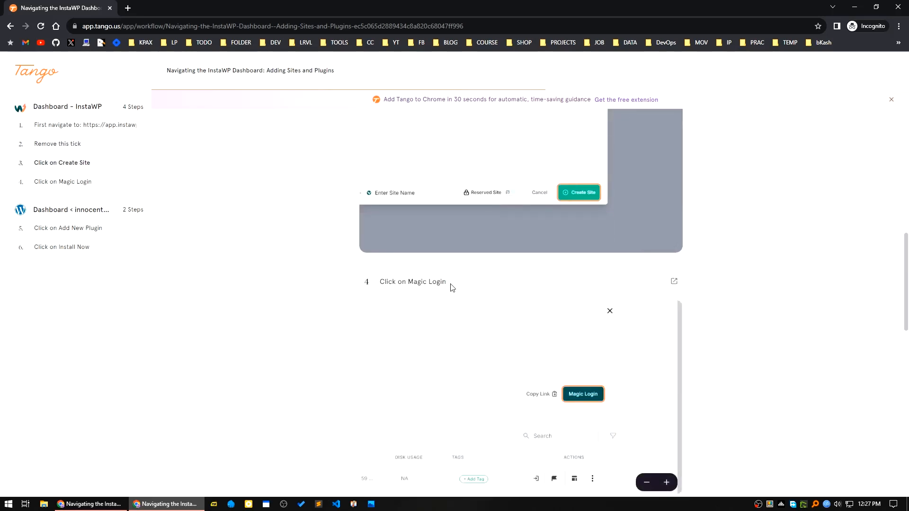
left_click_drag(451, 282, 378, 279)
scroll(378, 278, "down", 6)
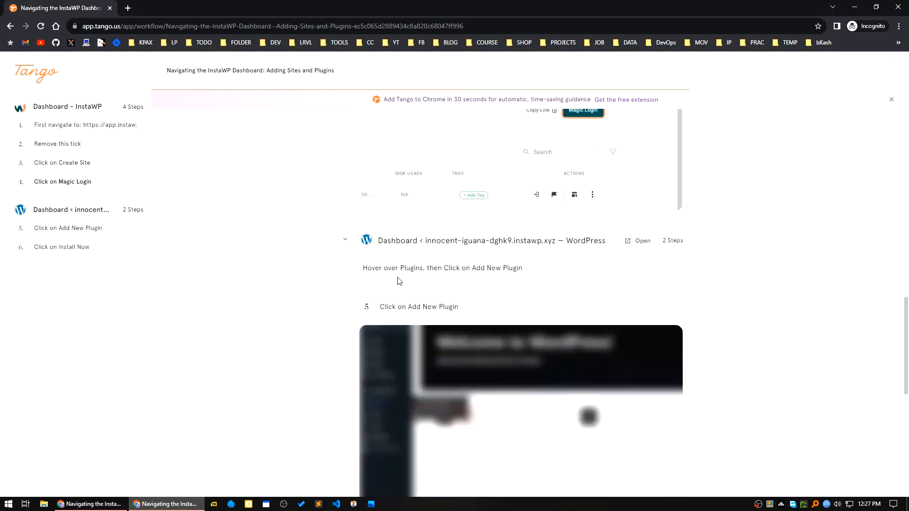
left_click_drag(525, 269, 367, 267)
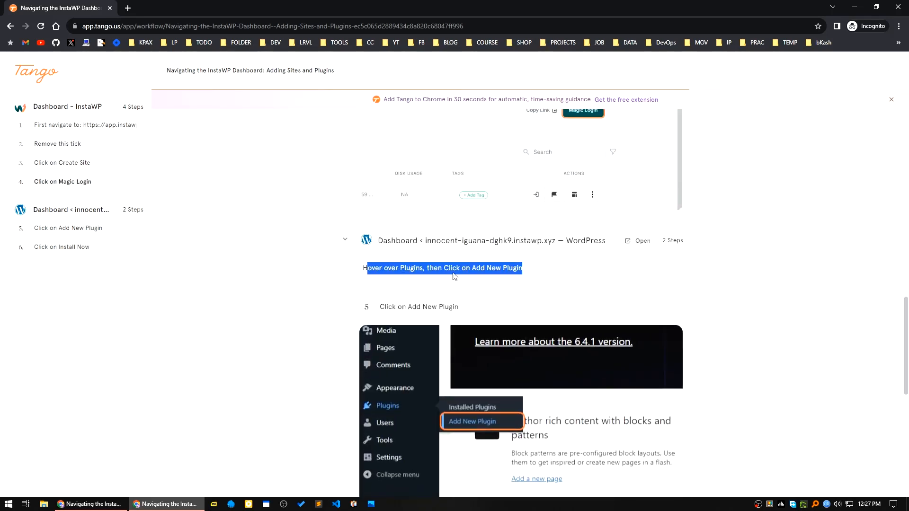
scroll(507, 379, "down", 6)
scroll(507, 378, "up", 9)
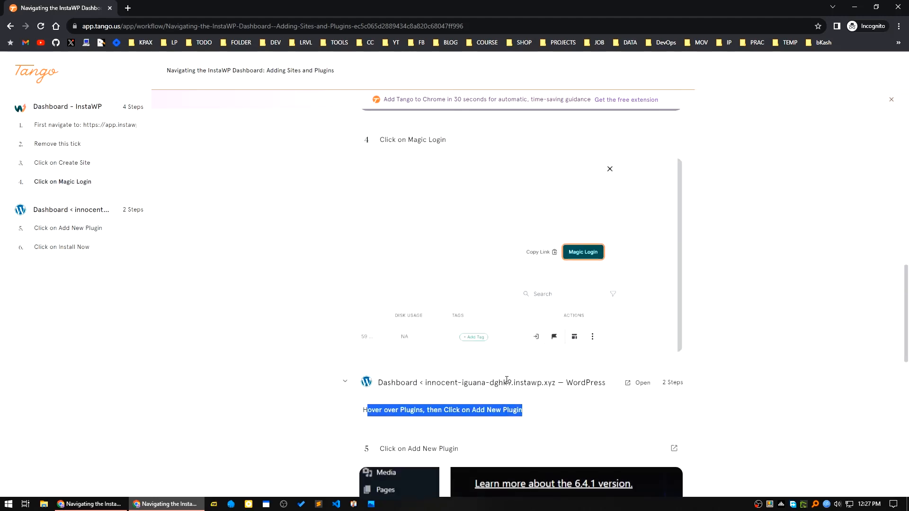
scroll(506, 379, "up", 13)
Jump to the Create Site and Add New Plugin steps through the outline, and examine each step's page link down to the guide's end.
left_click(66, 168)
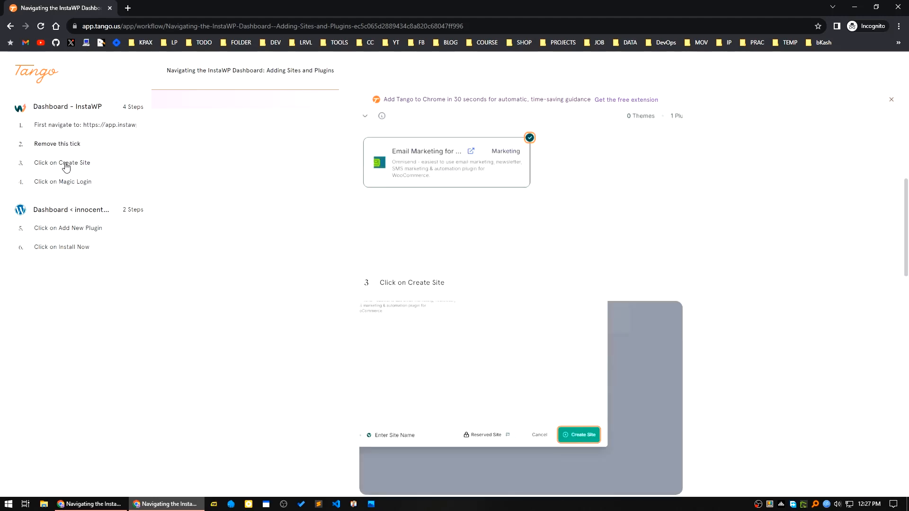
left_click(74, 229)
scroll(639, 308, "up", 5)
scroll(639, 308, "up", 6)
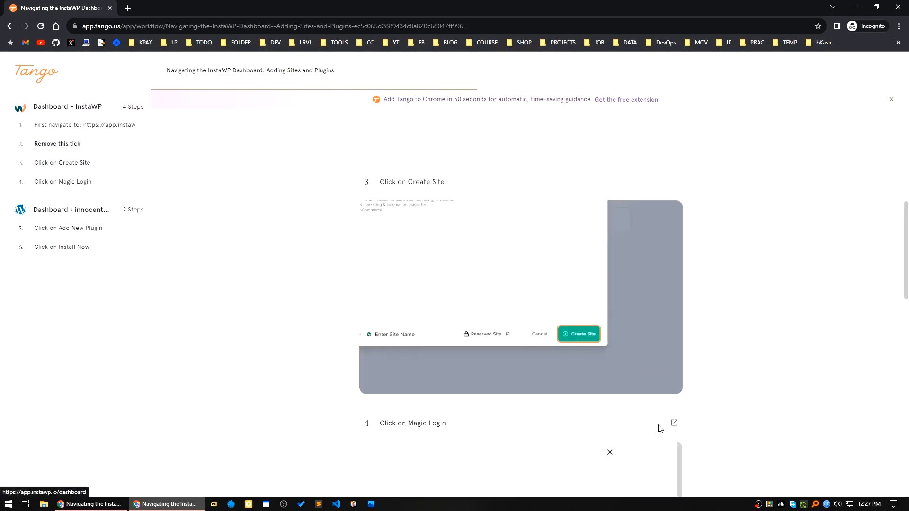
scroll(735, 428, "down", 4)
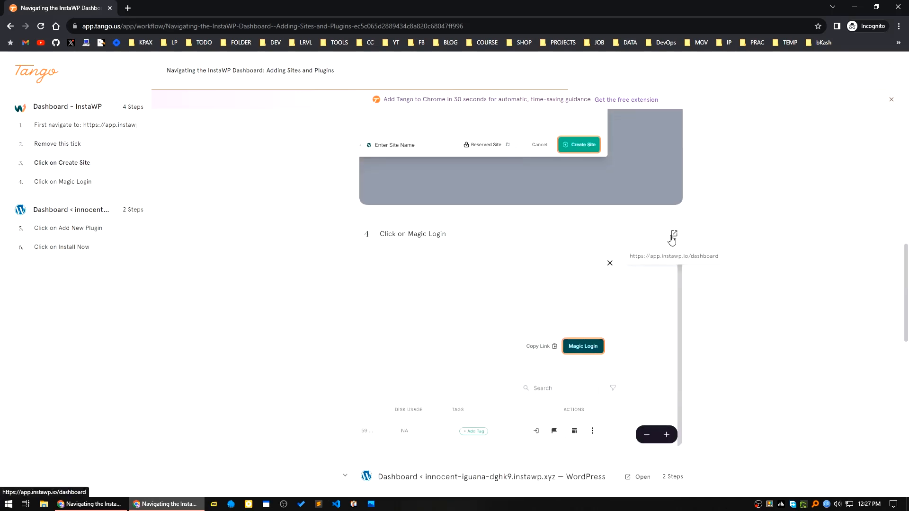
scroll(672, 236, "up", 4)
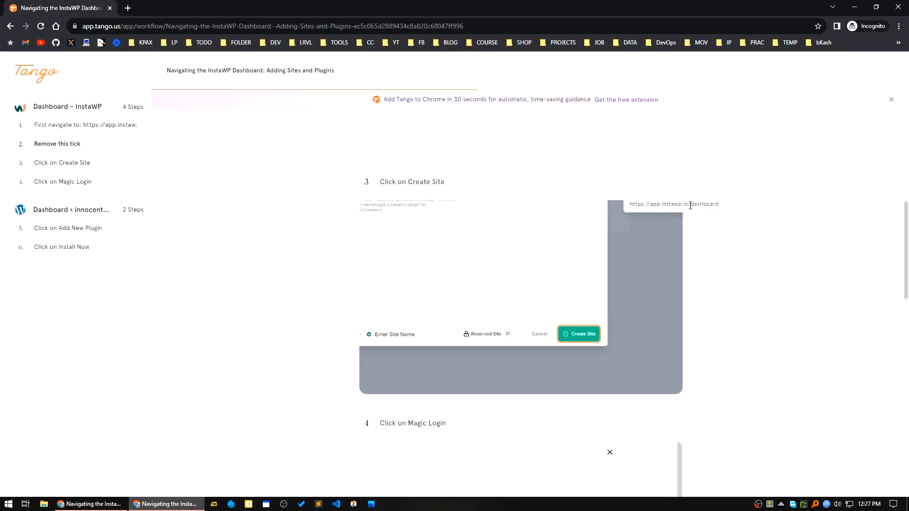
scroll(759, 262, "down", 15)
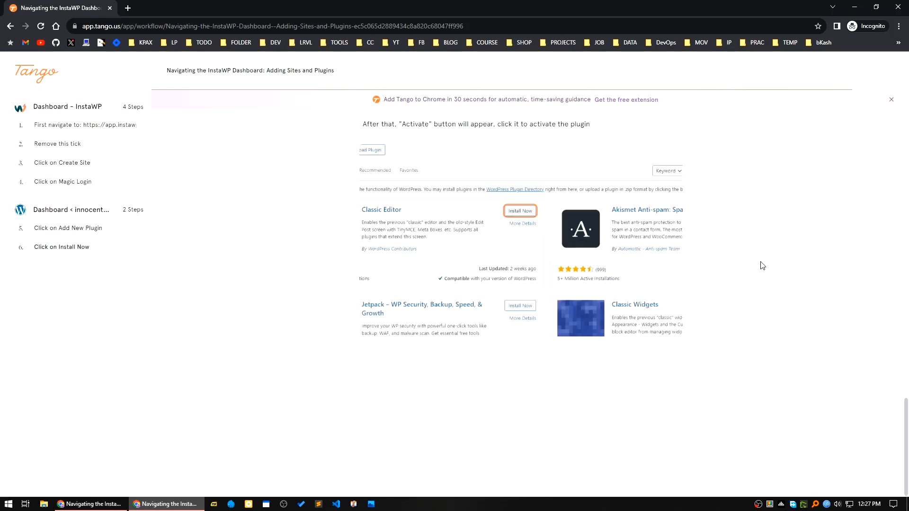
scroll(763, 264, "up", 20)
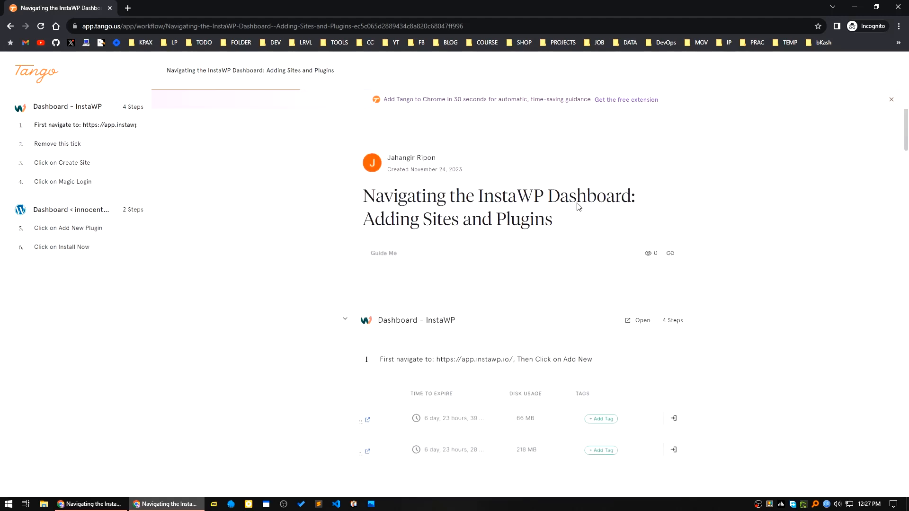
Return to the main Chrome window and copy the guide's embed link for Notion.
left_click(90, 504)
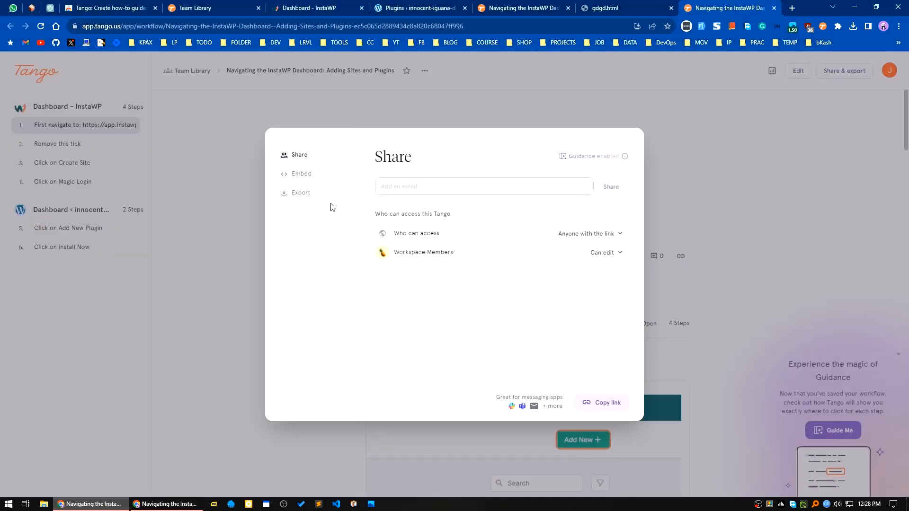
left_click(413, 188)
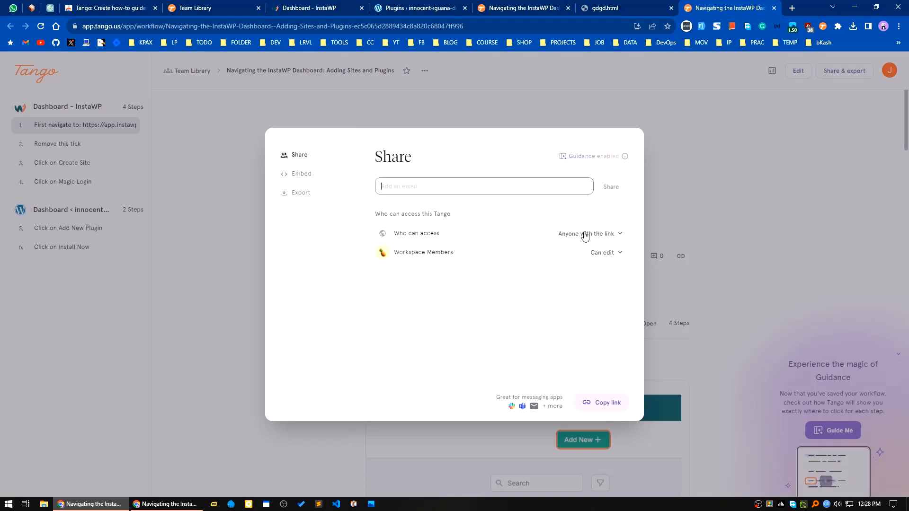
left_click(304, 175)
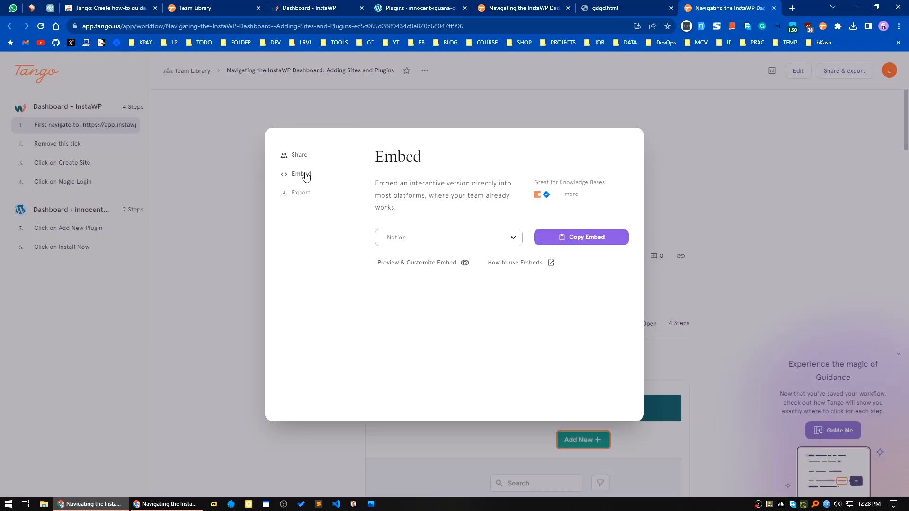
left_click(463, 242)
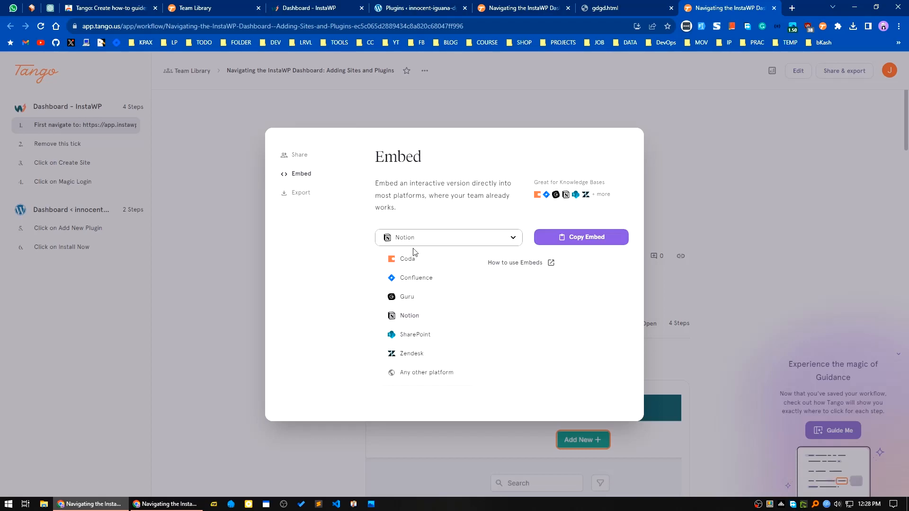
left_click(403, 321)
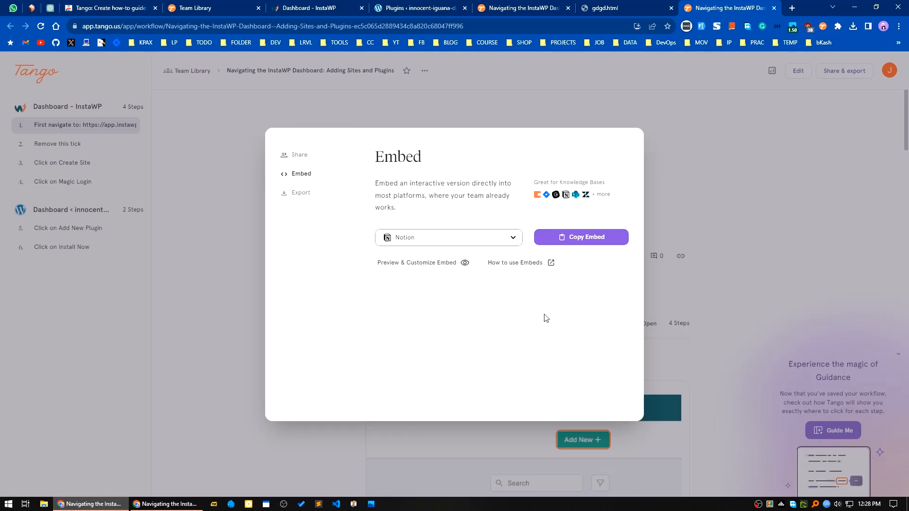
left_click(586, 239)
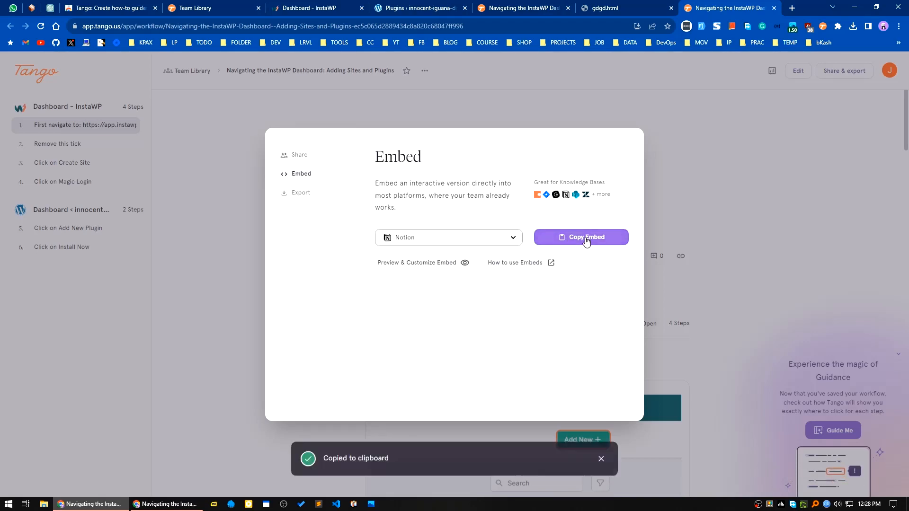
Switch to Notion and create an empty subpage titled "Tango" inside the Archives page.
left_click(33, 11)
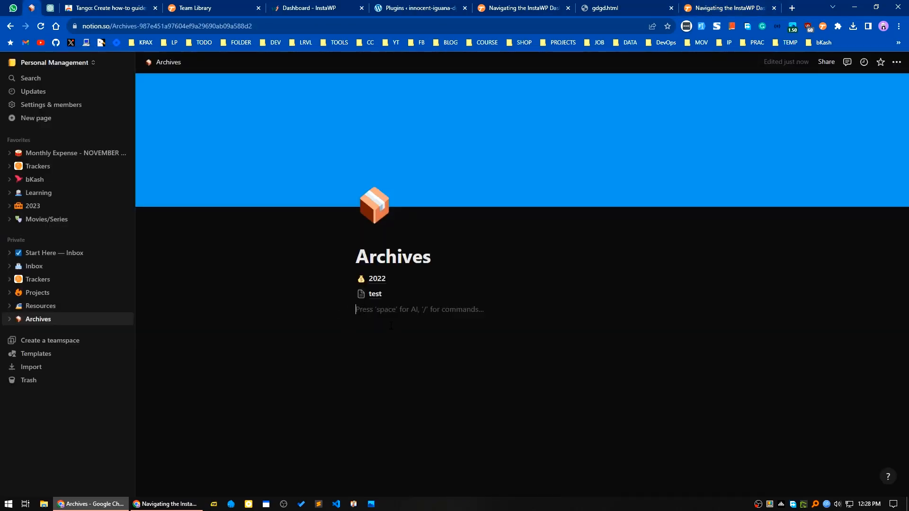
key("Return")
key("Return")
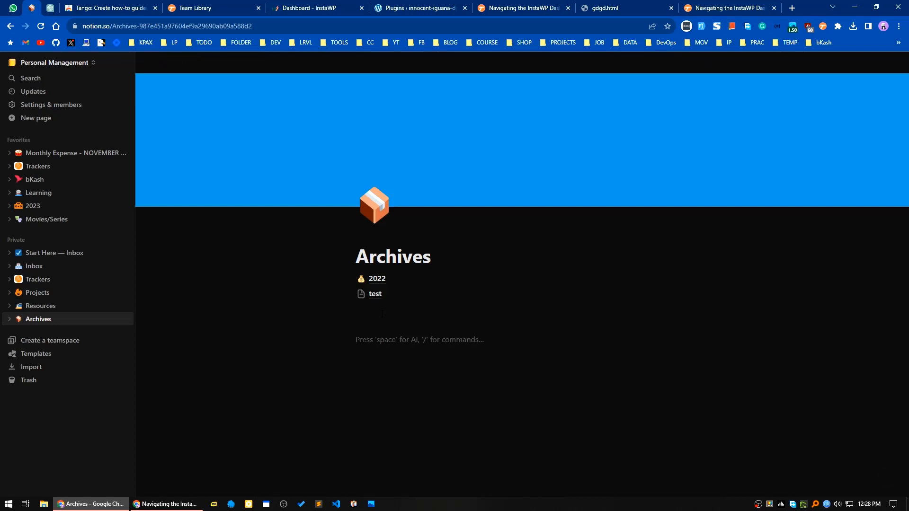
type("/page")
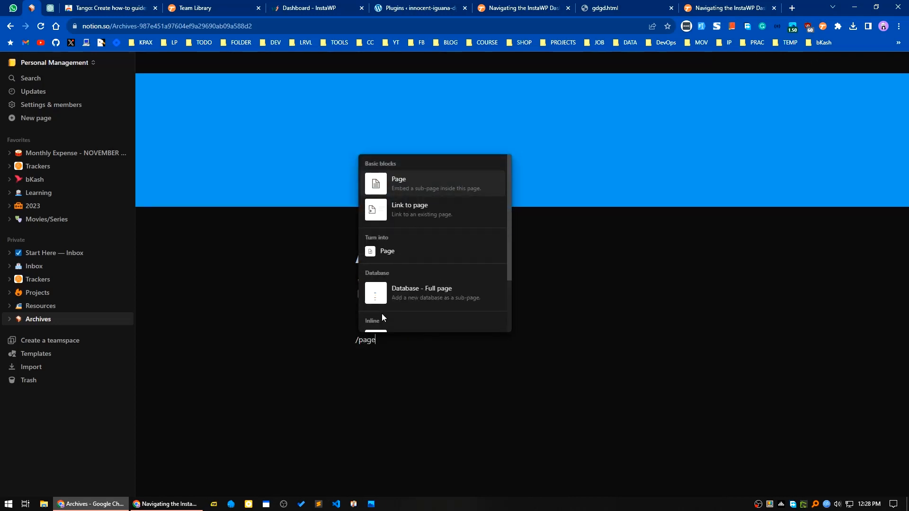
key("Return")
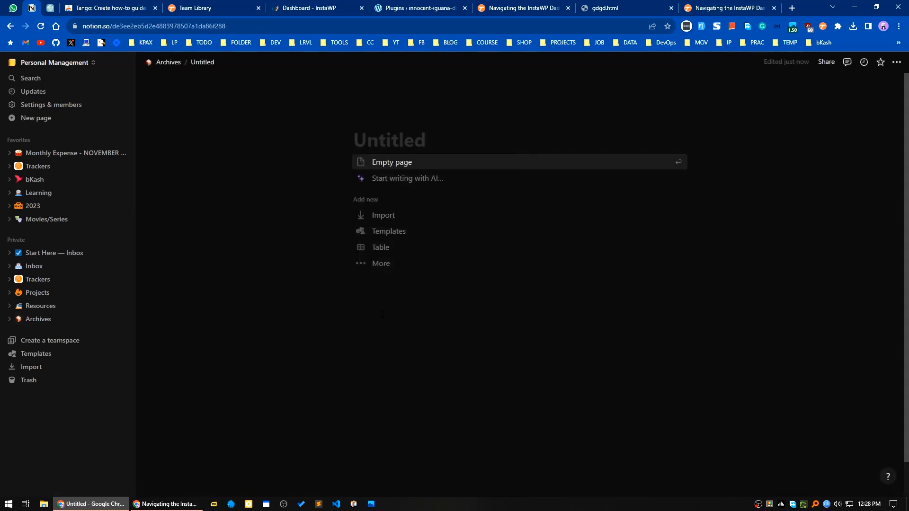
type("Tango")
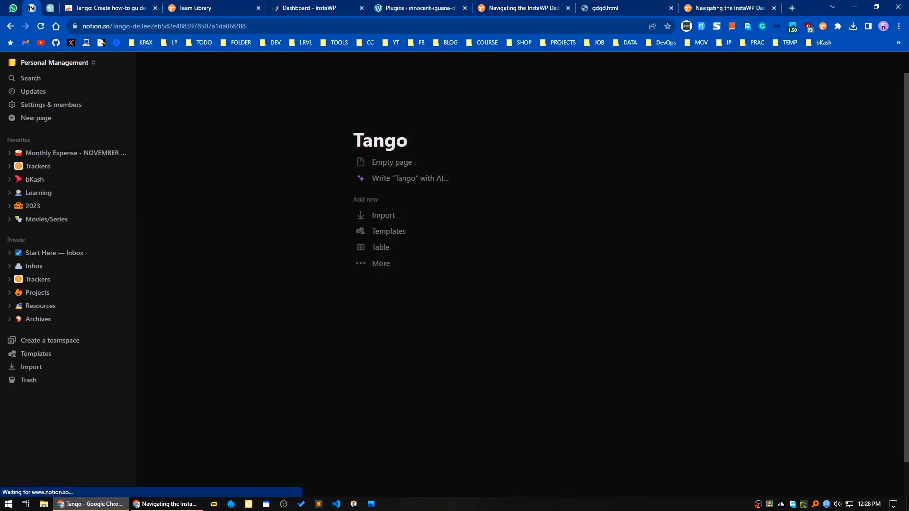
key("Return")
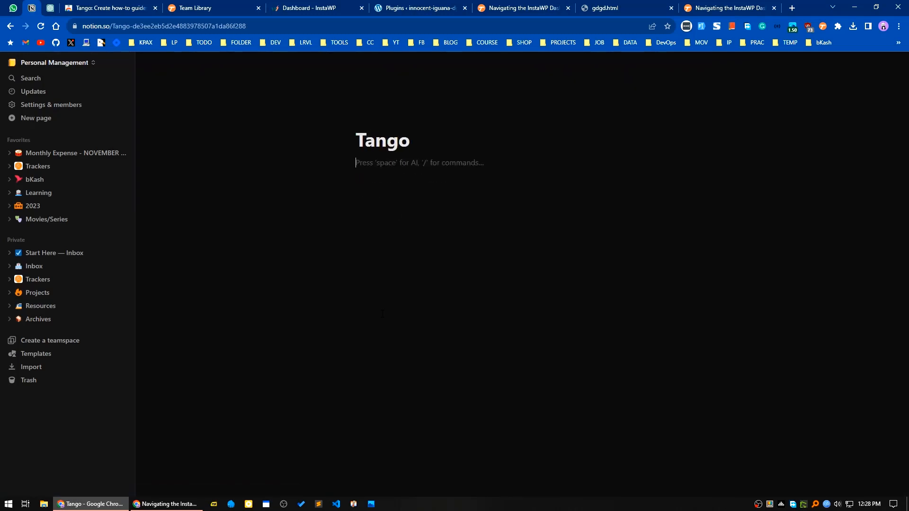
Insert the copied guide link into the Tango page as an embed and check its larger view.
key("ctrl+v")
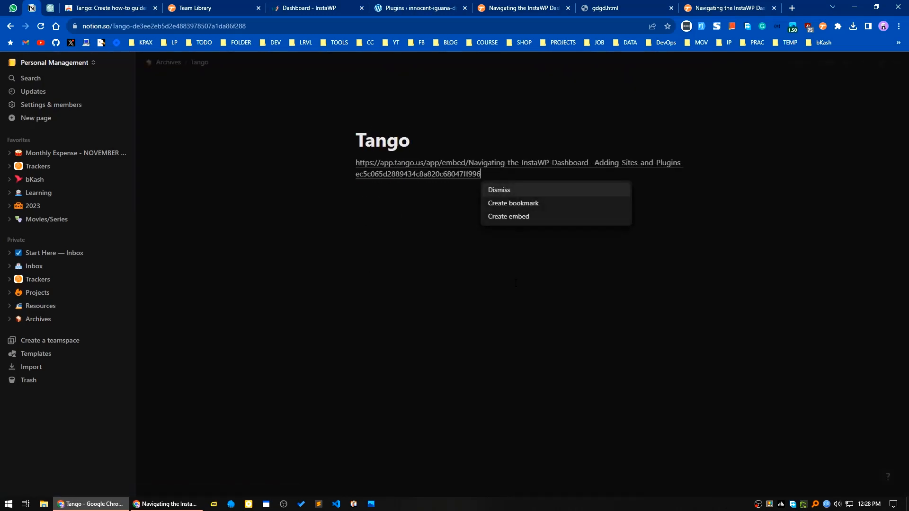
left_click(500, 220)
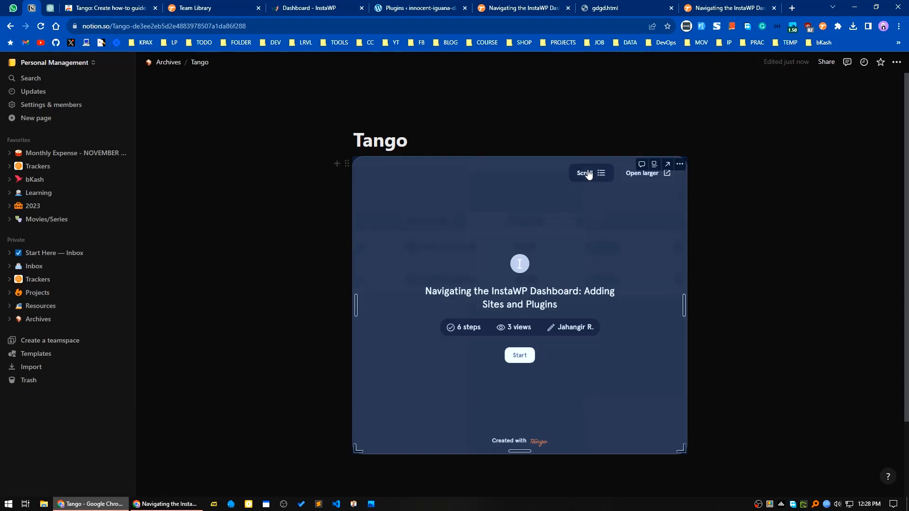
left_click(632, 174)
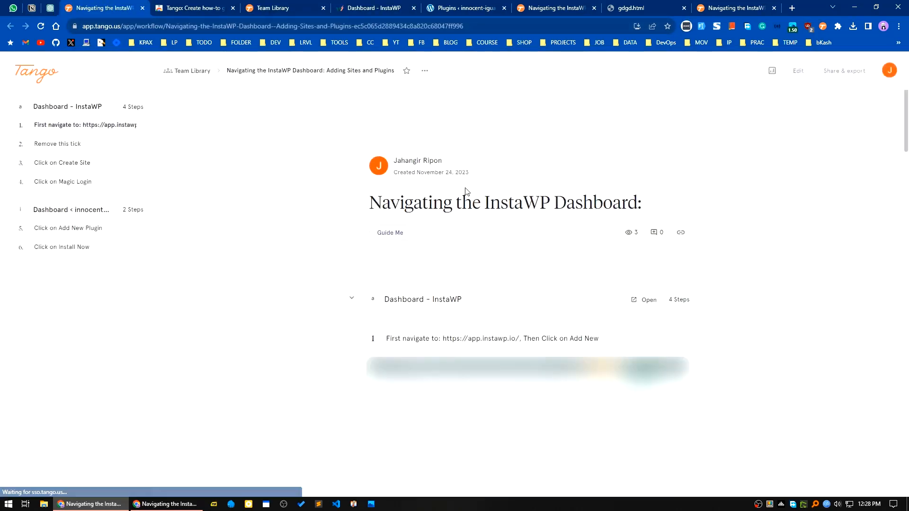
left_click(32, 8)
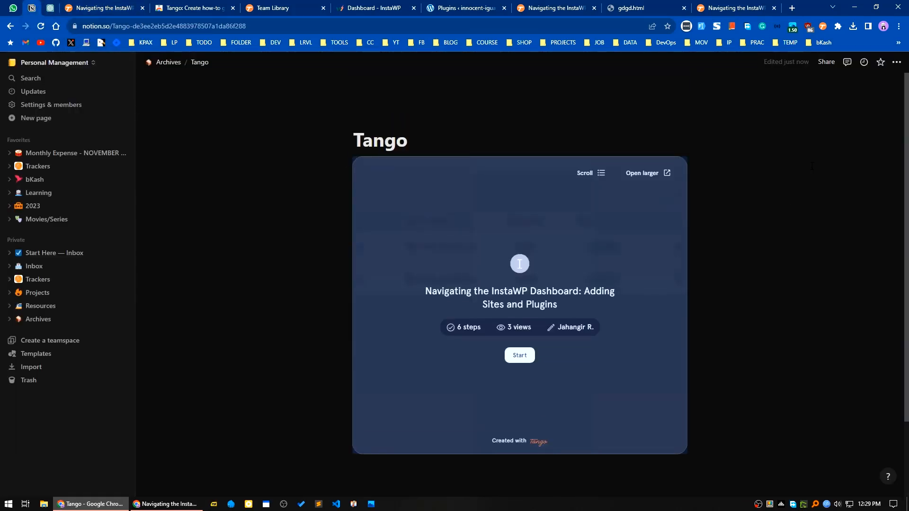
Publish the Tango page to the web, copy its web link and switch to the Chrome Incognito window.
left_click(897, 62)
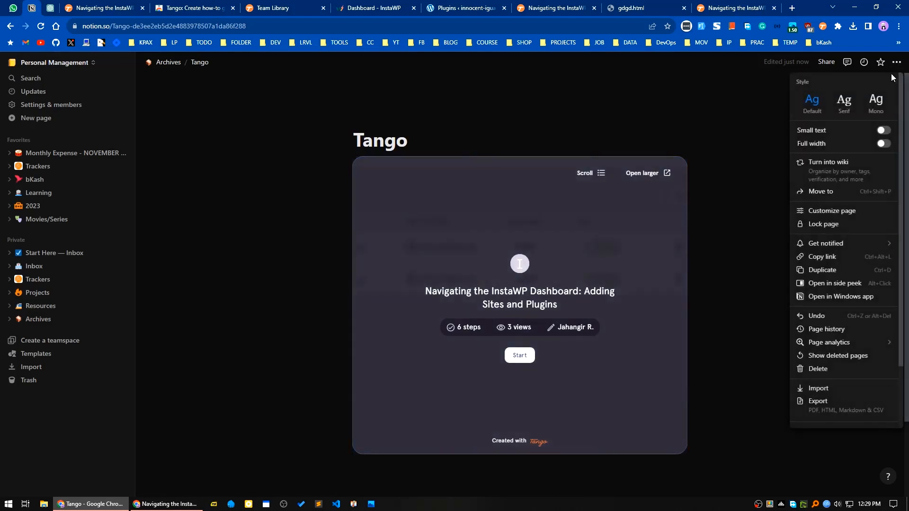
left_click(757, 162)
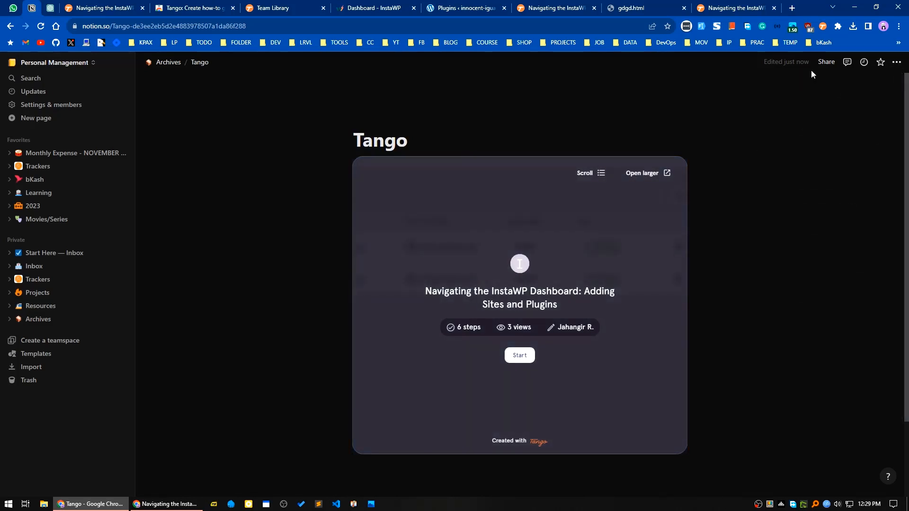
left_click(824, 63)
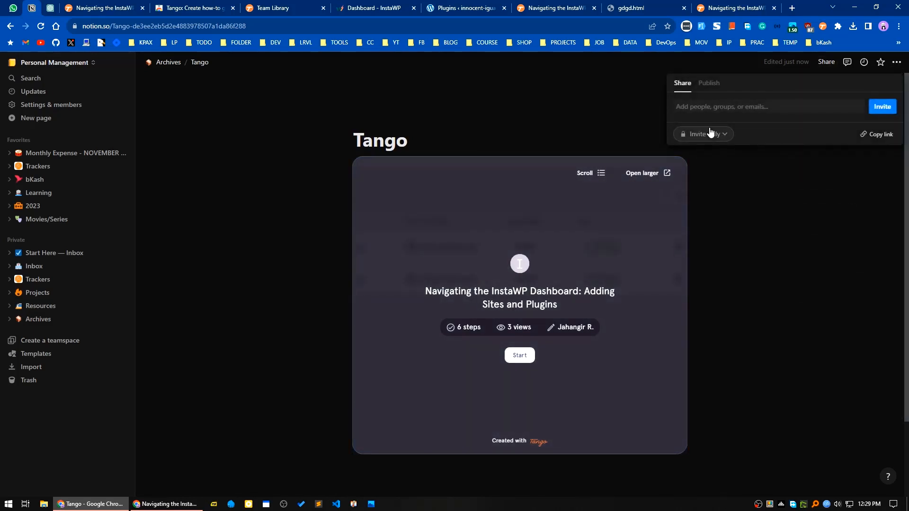
left_click(710, 84)
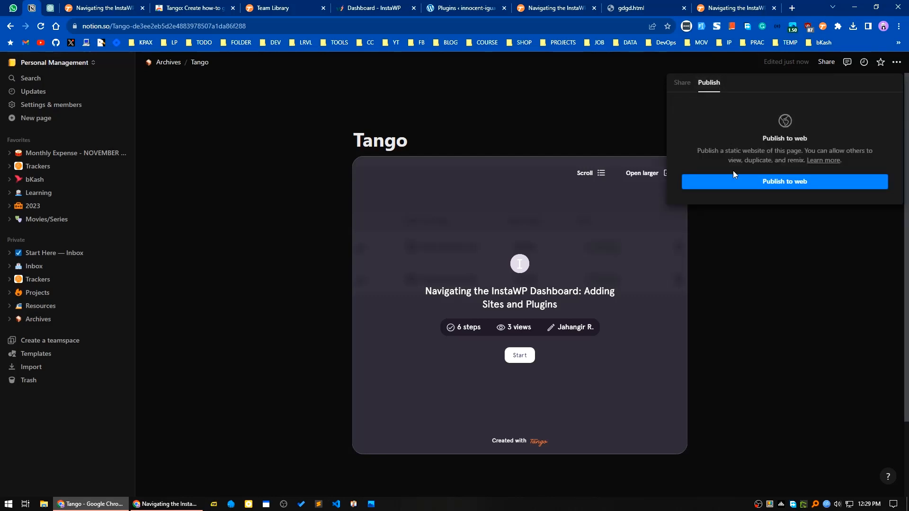
left_click(785, 184)
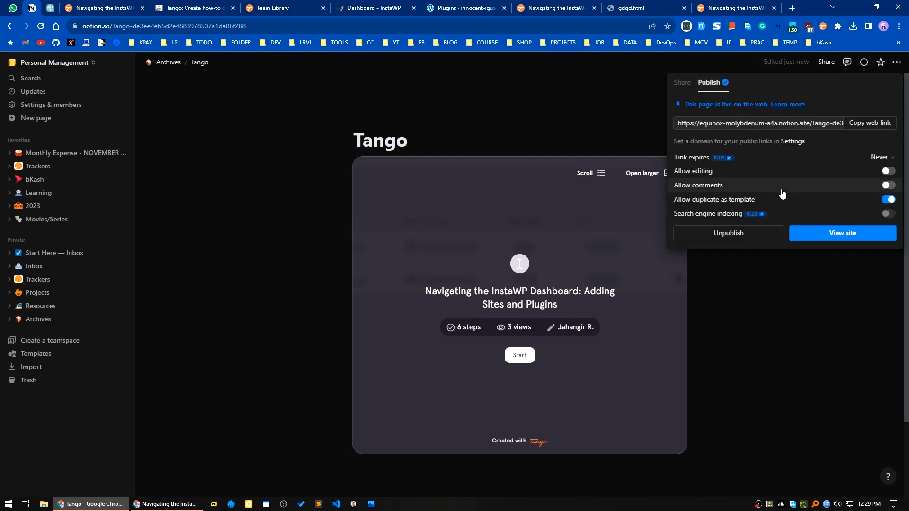
left_click(868, 123)
left_click(166, 504)
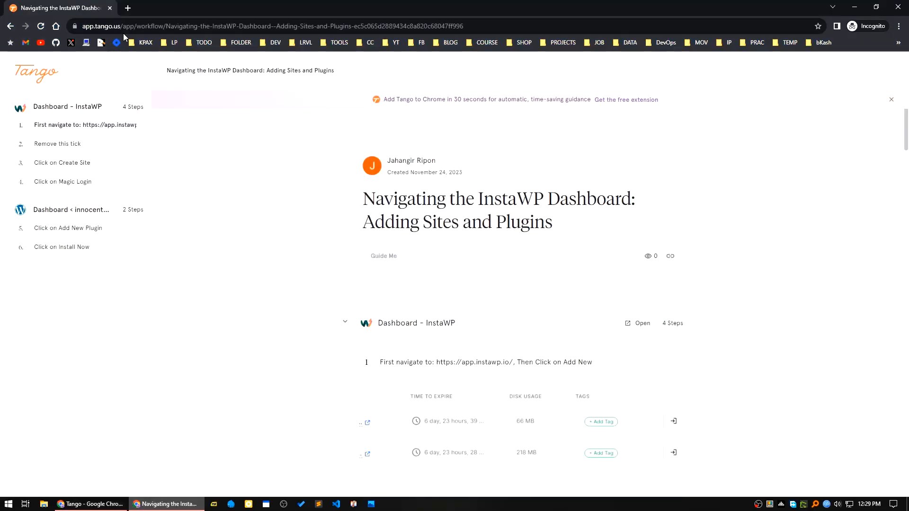
Open the published Notion page's copied link in a new Incognito tab and step through the start of the embedded guide.
left_click(128, 8)
key("ctrl+v")
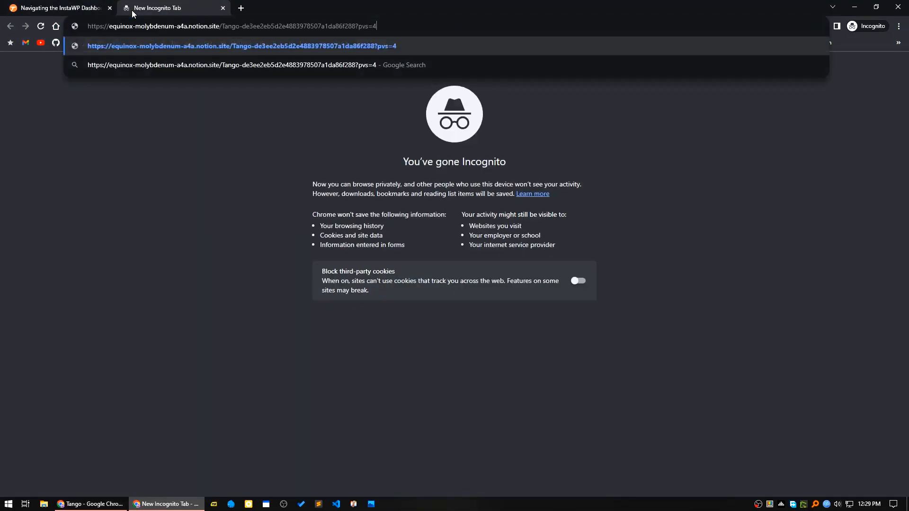
key("Return")
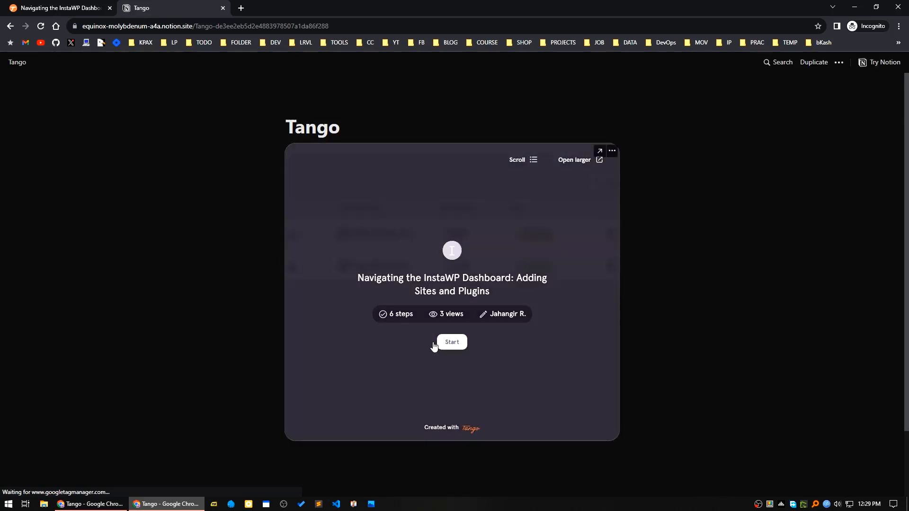
left_click(452, 341)
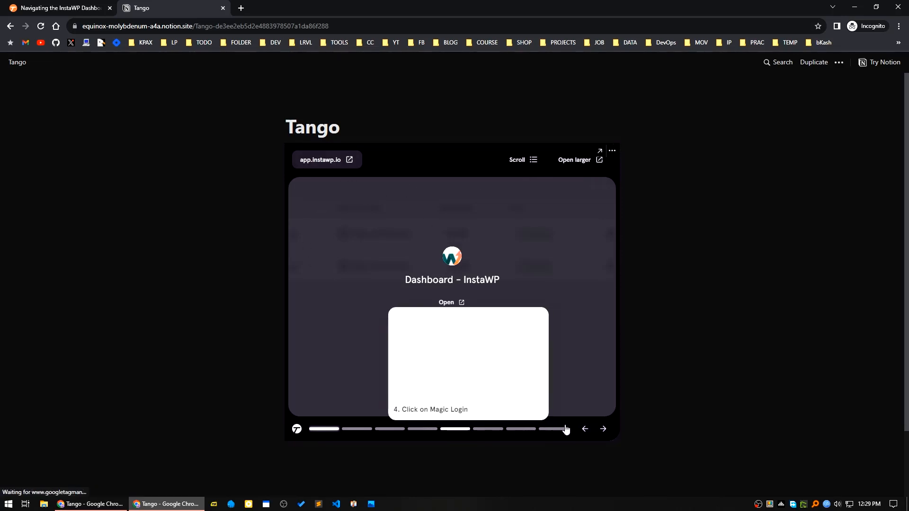
left_click(602, 430)
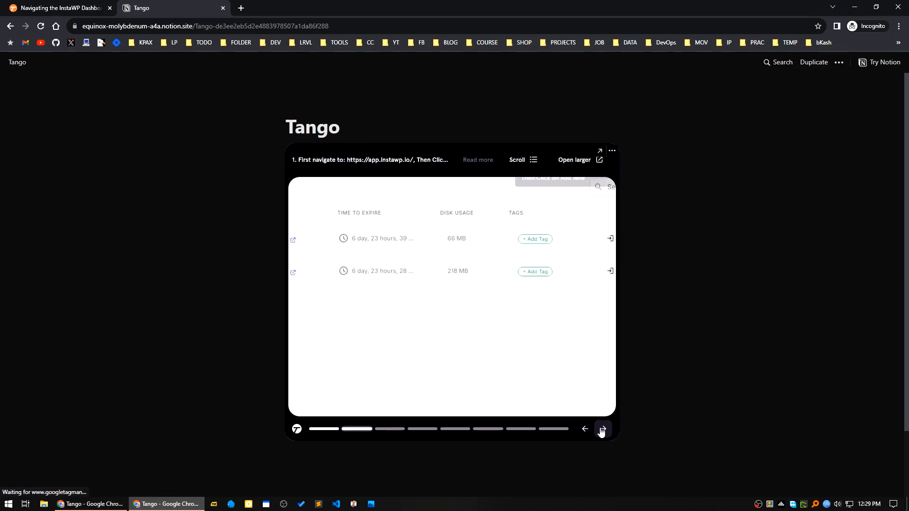
left_click(602, 432)
Switch the embedded guide to its Scroll view, start it and review the listed instructions.
left_click(526, 160)
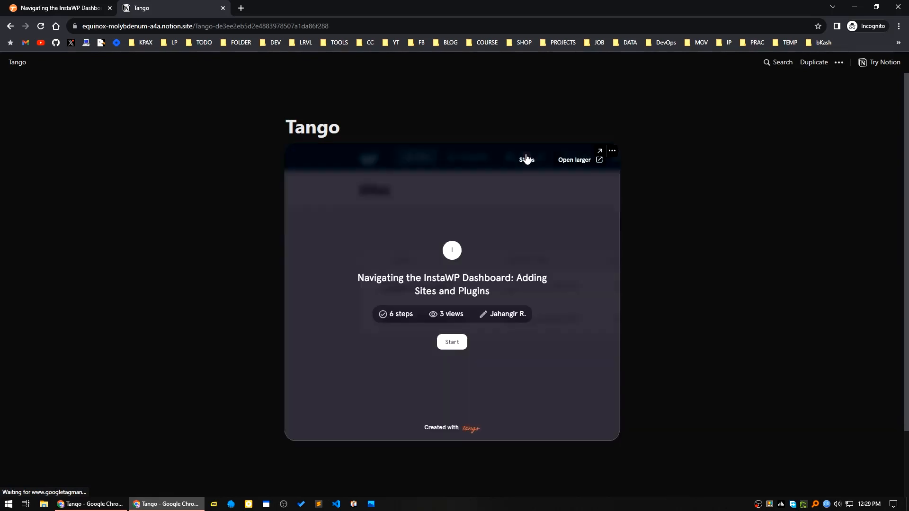
left_click(457, 345)
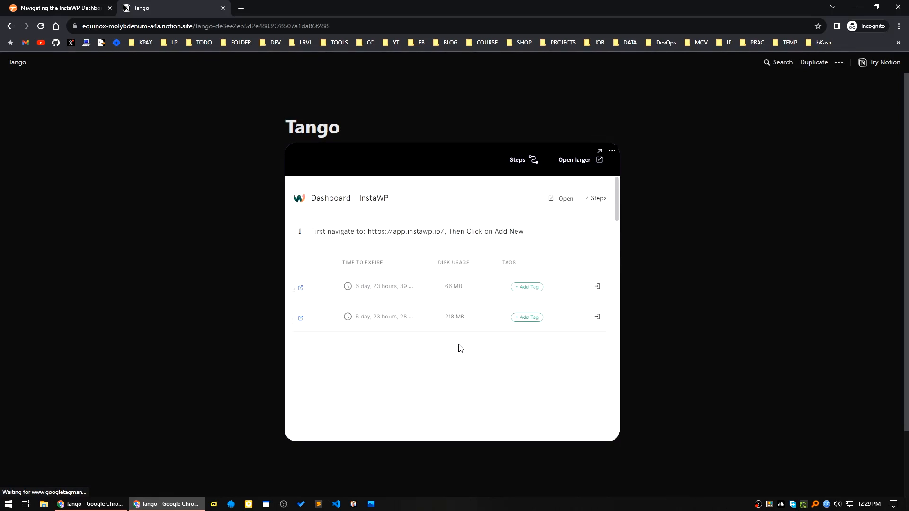
scroll(458, 326, "down", 10)
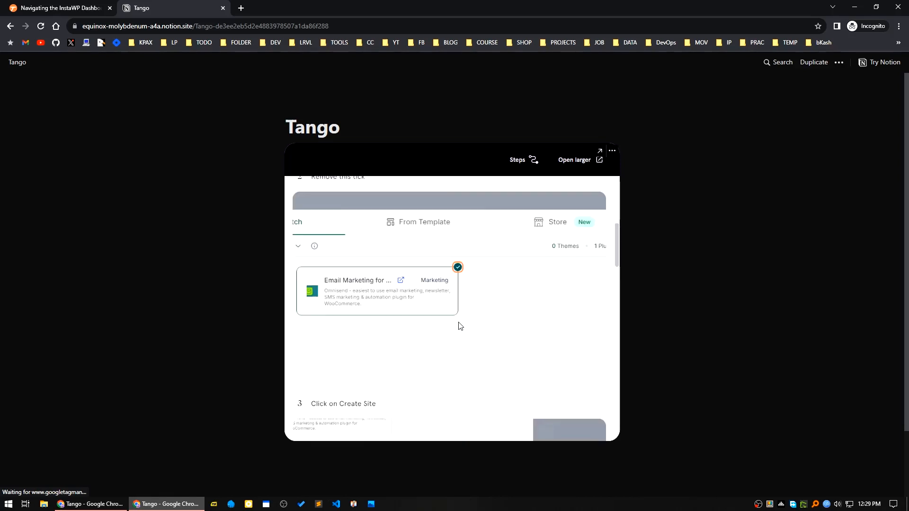
scroll(459, 326, "down", 12)
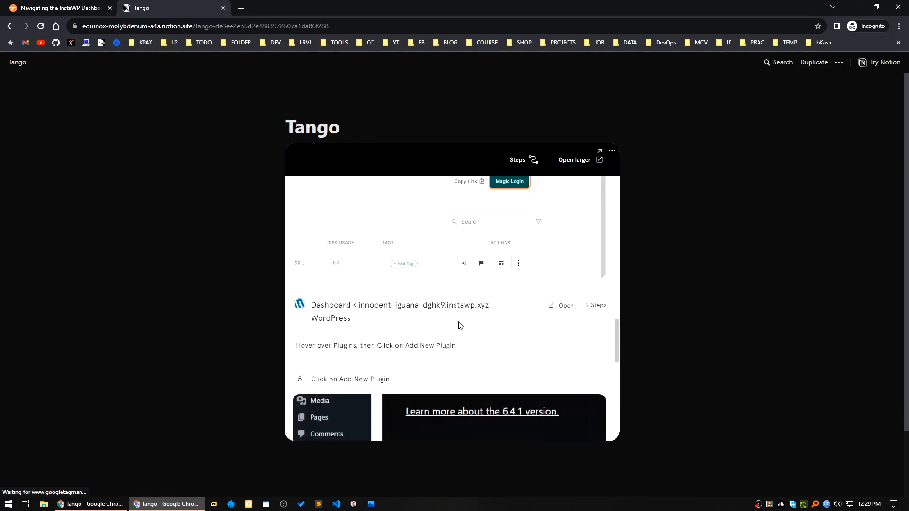
scroll(459, 325, "down", 3)
scroll(461, 324, "up", 8)
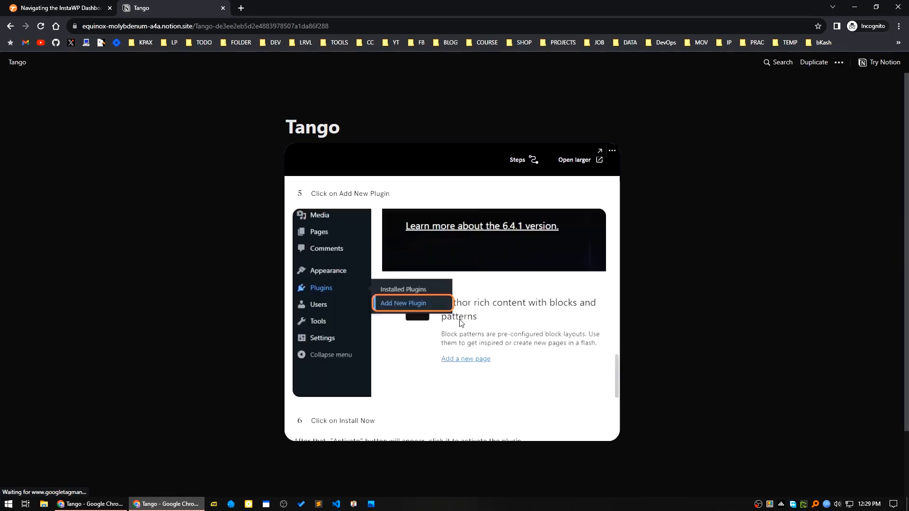
scroll(463, 323, "up", 3)
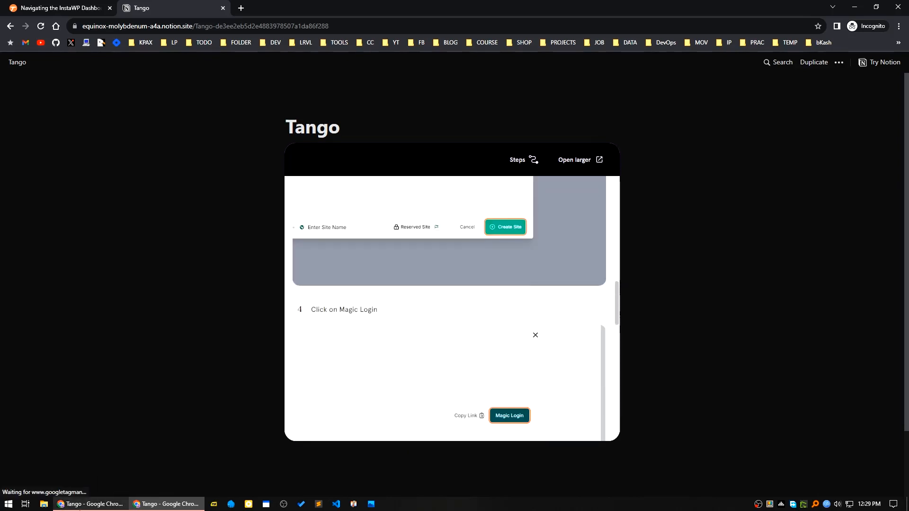
Return to the Tango guide in the main Chrome window and copy its HTML export.
left_click(90, 504)
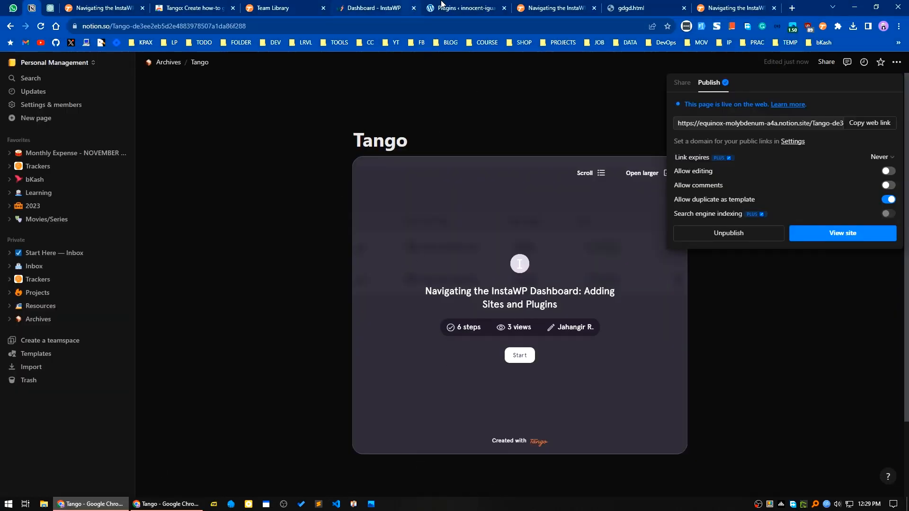
left_click(732, 7)
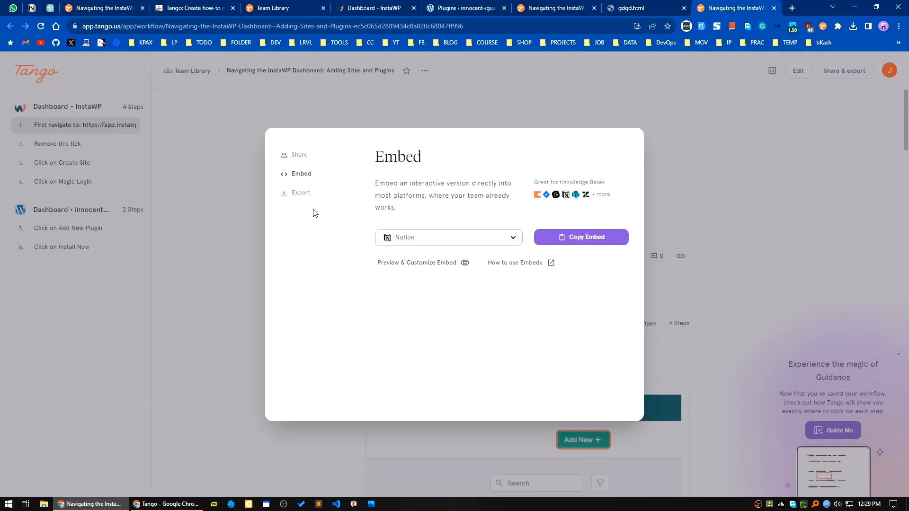
left_click(303, 194)
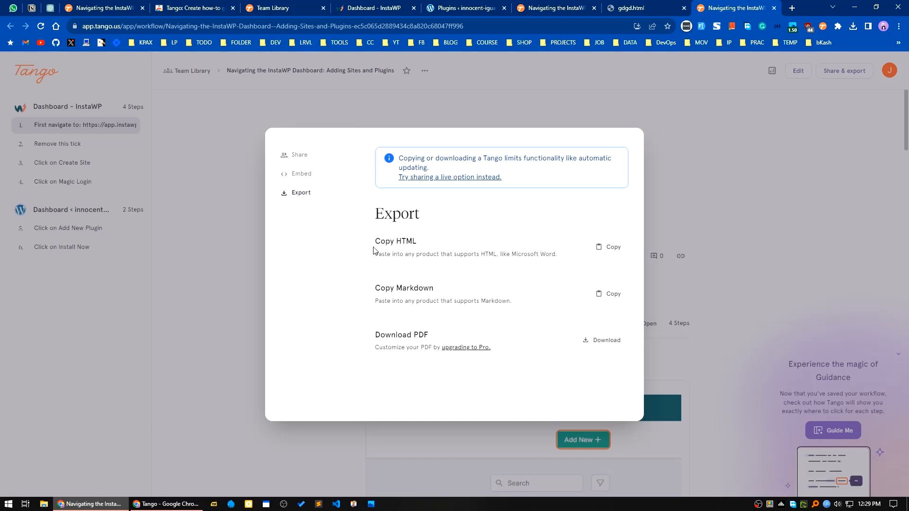
left_click(603, 248)
Create a new text document on the desktop and name it tango.html, replacing the .txt extension.
key("super+d")
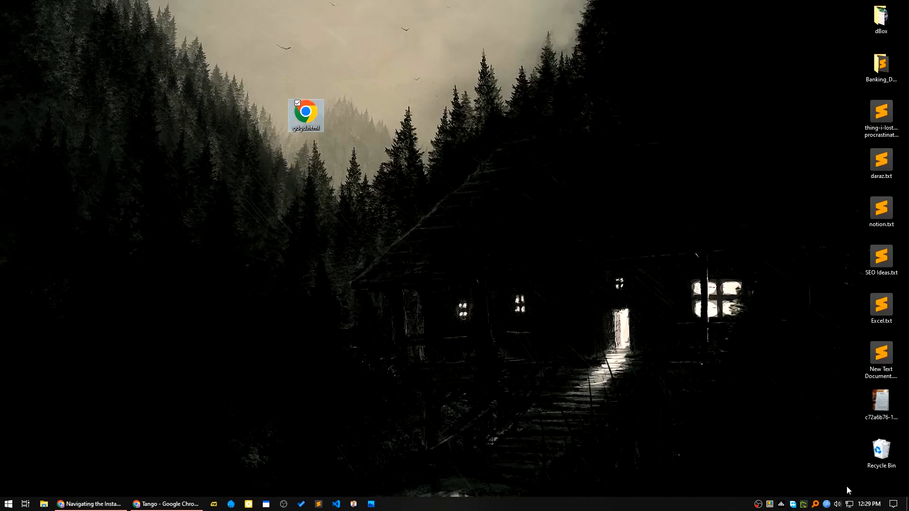
right_click(365, 210)
mouse_move(407, 349)
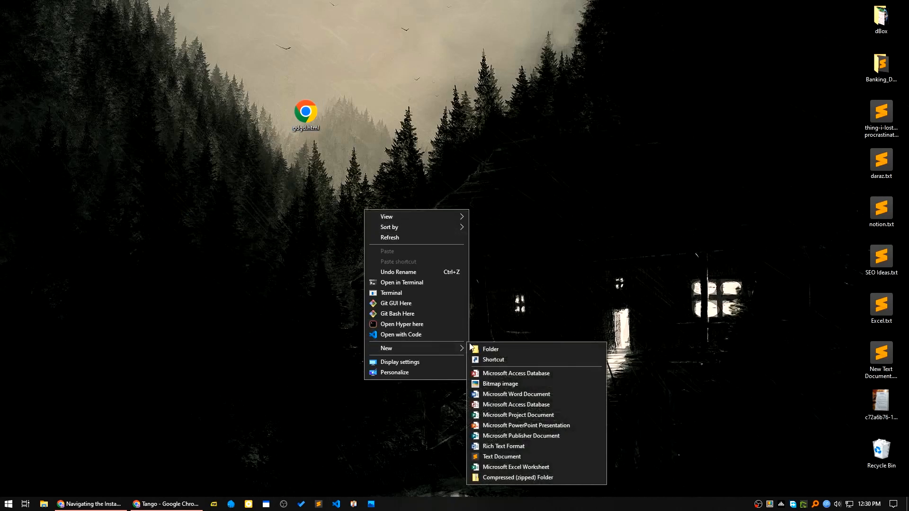
left_click(516, 457)
type("t")
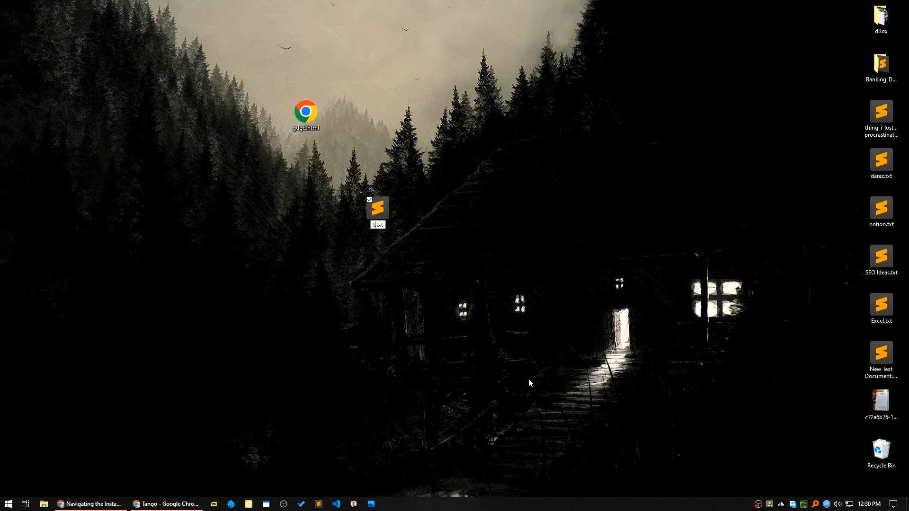
type("ango.html")
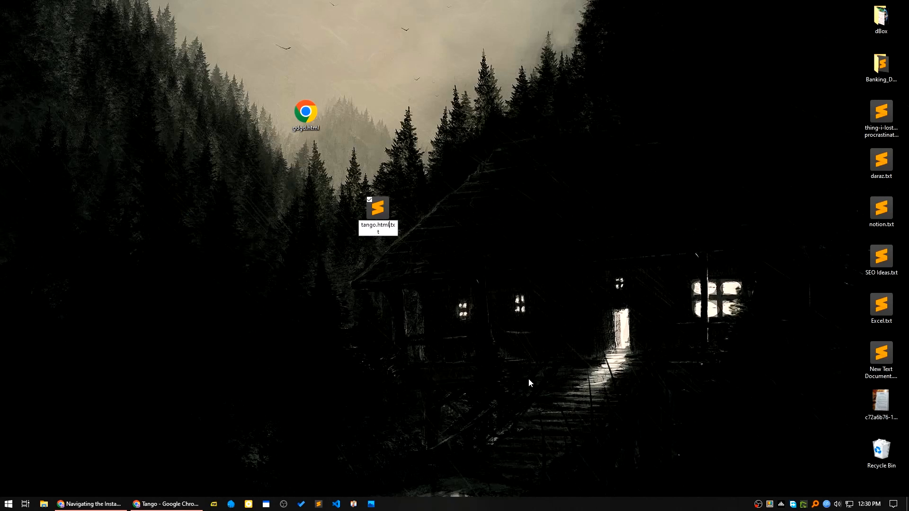
key("Delete")
key("Delete")
key("Delete")
key("Delete")
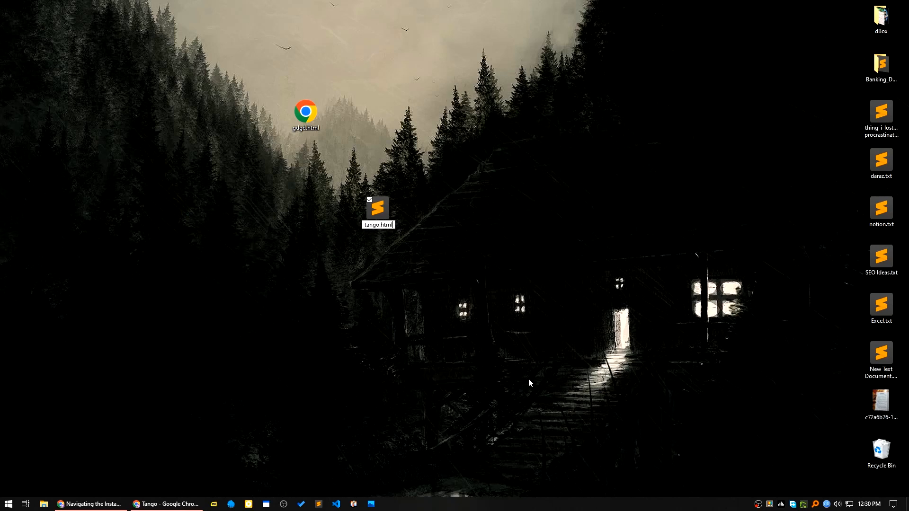
key("Return")
key("Return")
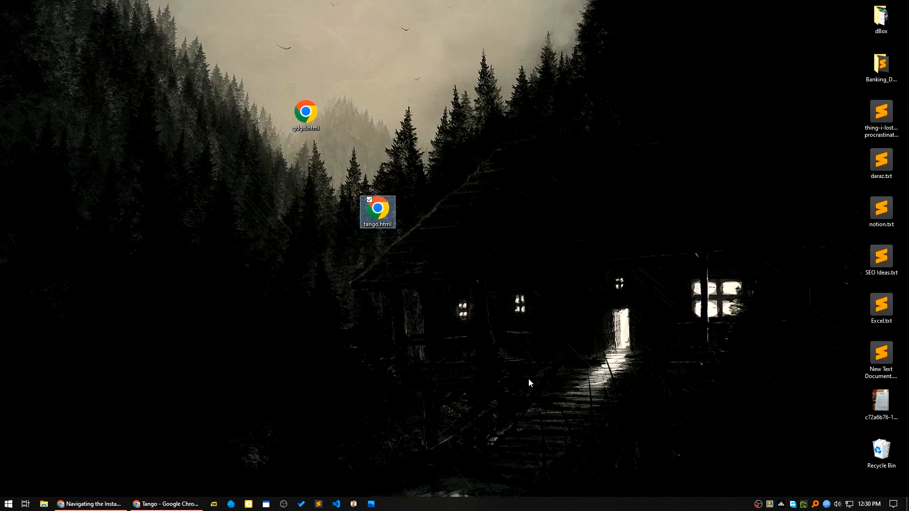
Open tango.html in Sublime Text, paste the copied guide HTML into it and save the file.
right_click(379, 216)
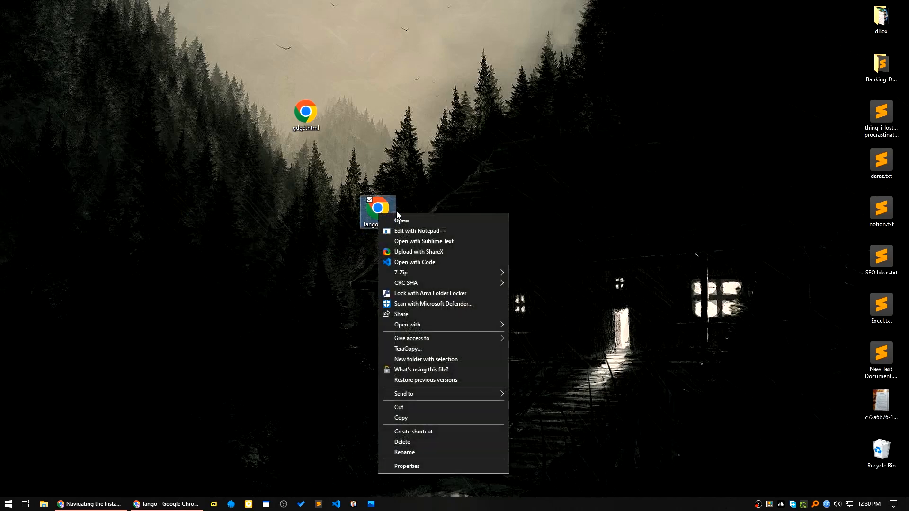
left_click(408, 242)
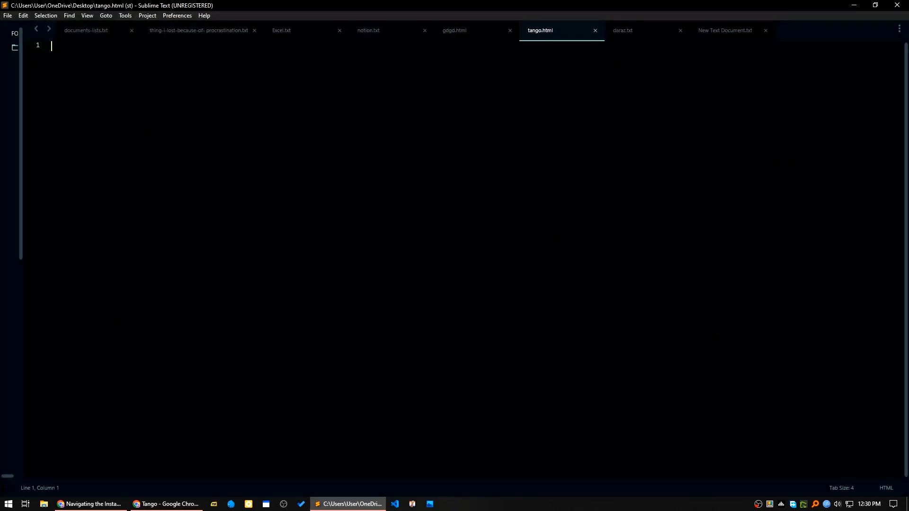
key("ctrl+v")
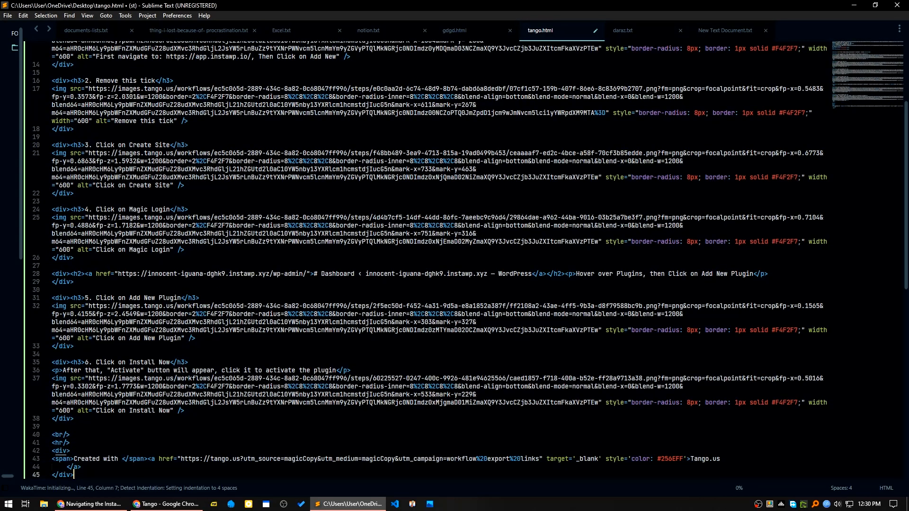
key("ctrl+s")
Open tango.html from the desktop in Chrome and review the exported guide's steps and screenshots.
key("super+d")
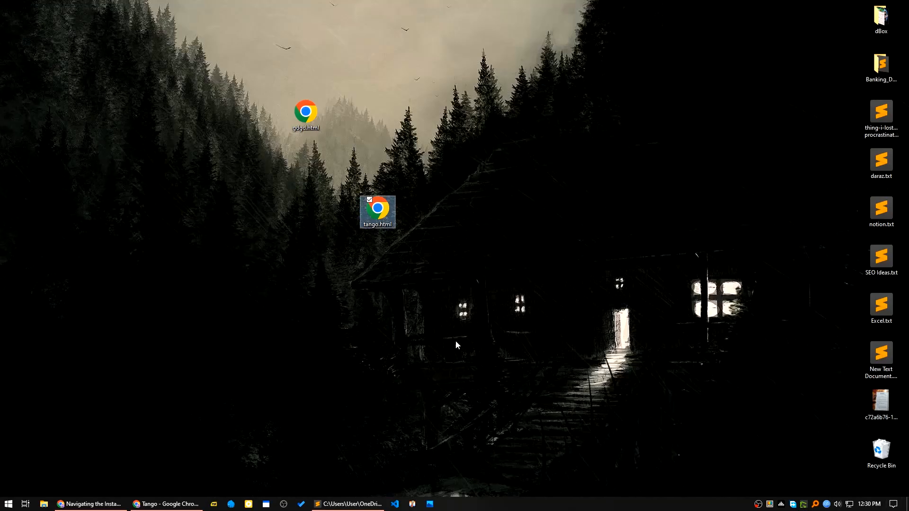
double_click(377, 208)
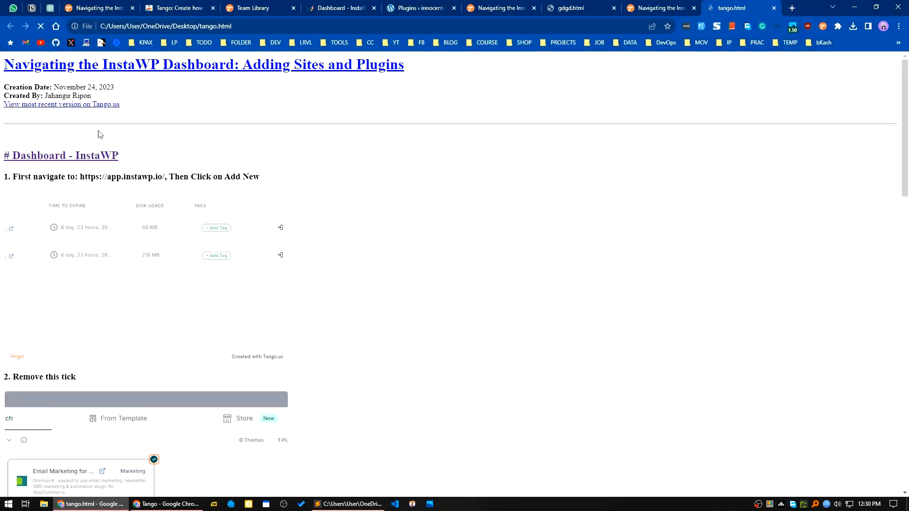
scroll(121, 287, "down", 10)
scroll(130, 290, "down", 10)
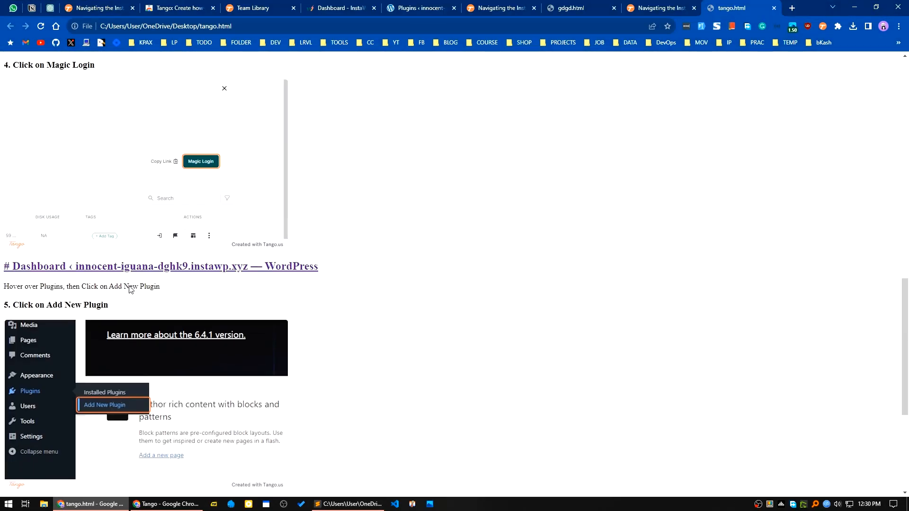
scroll(131, 287, "up", 20)
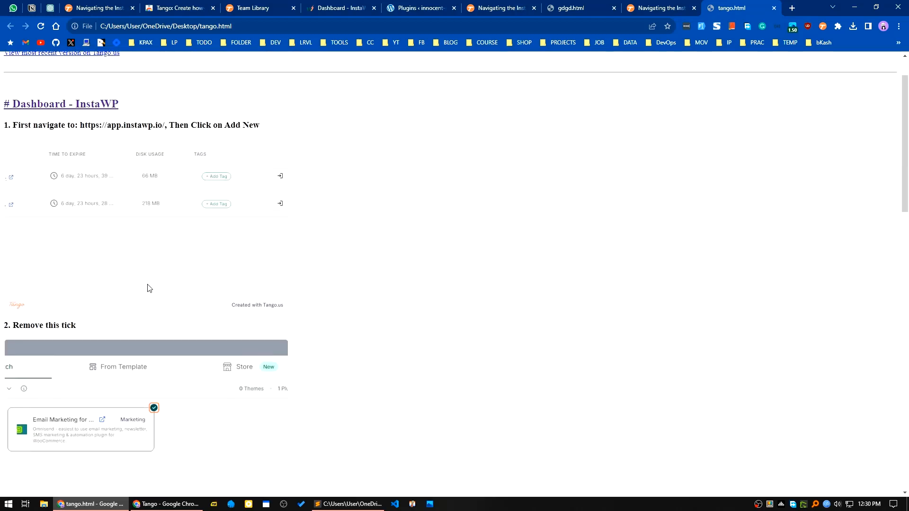